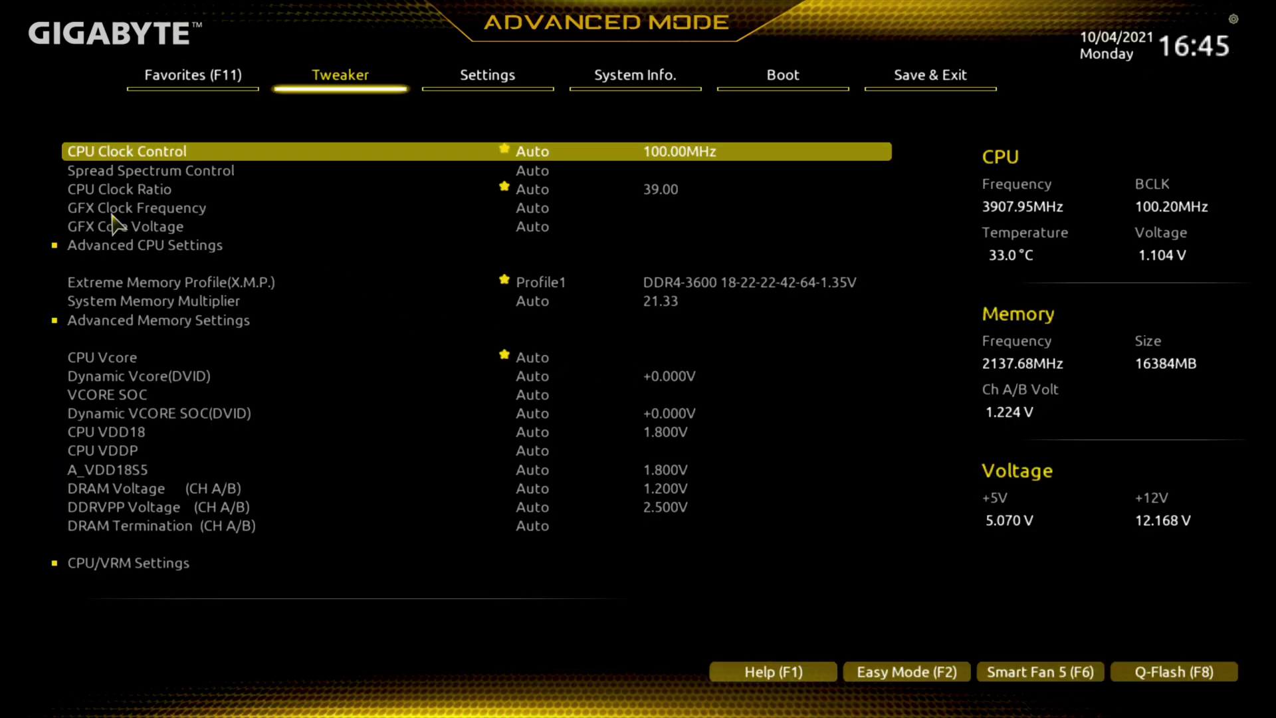
Step: Set GFX Clock Frequency to 2300MHz and GFX Core Voltage to 1.35V
left_click(160, 211)
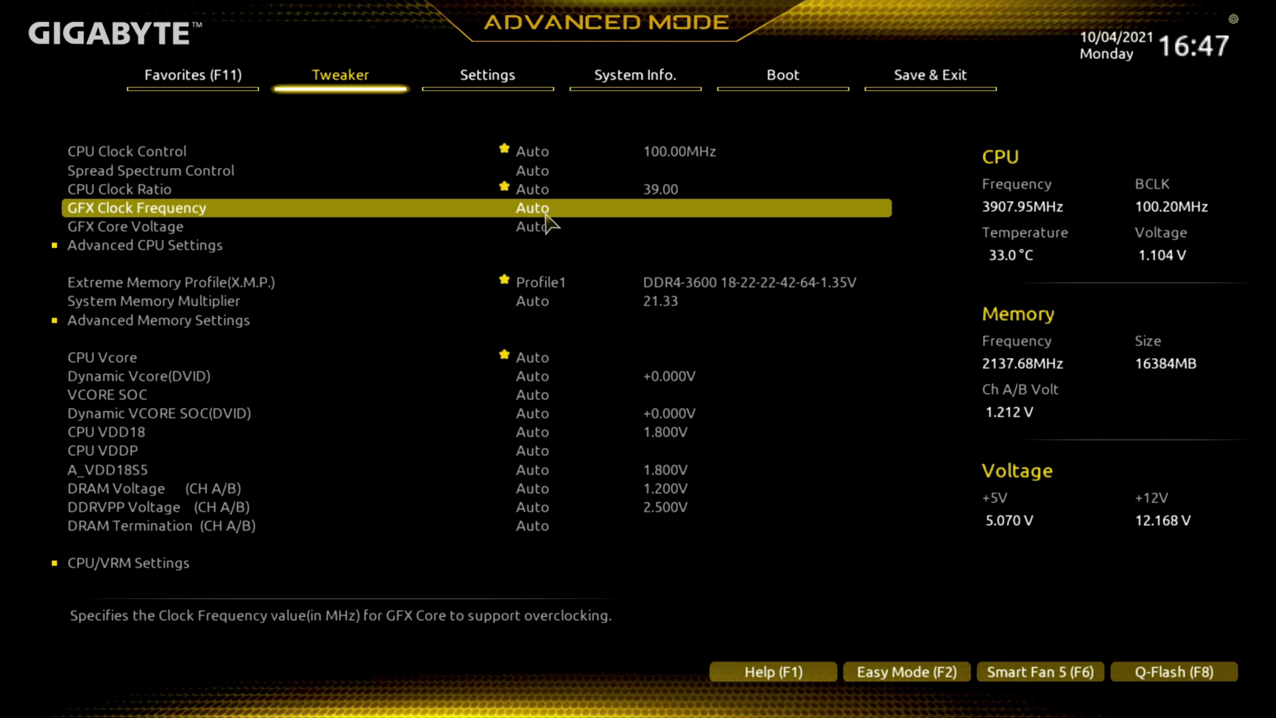
type("2300")
key("Return")
left_click(121, 232)
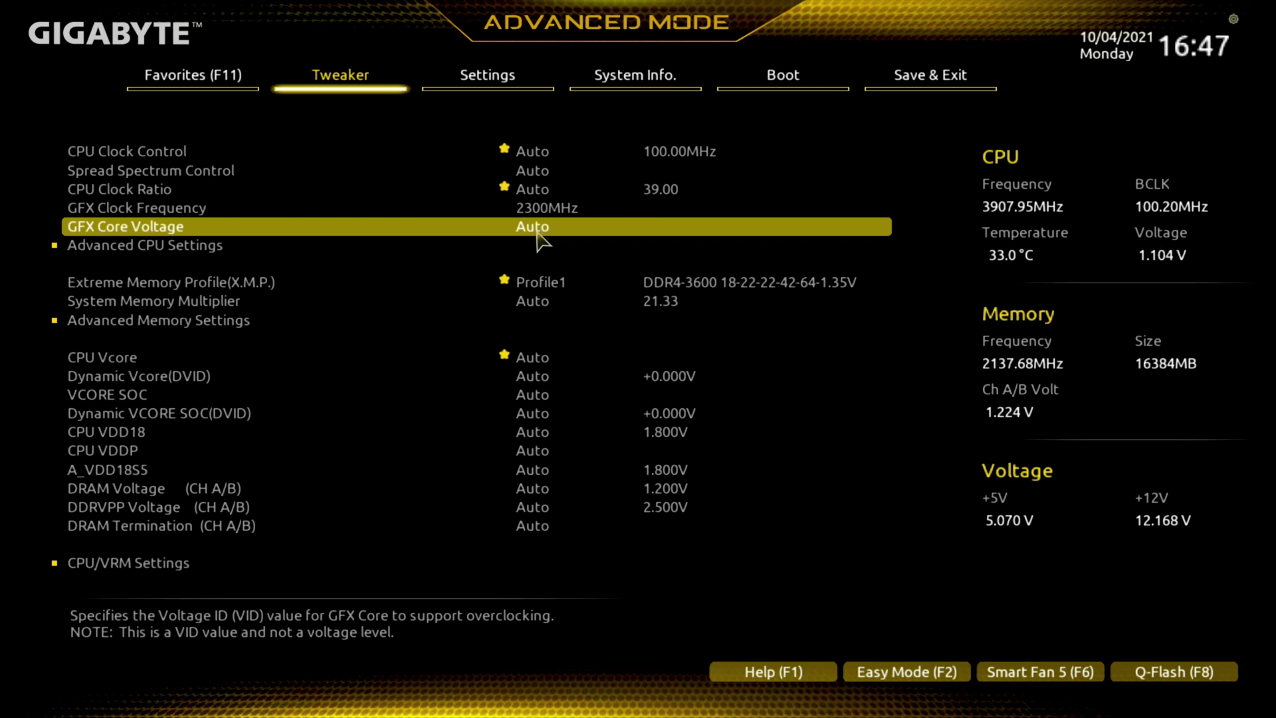
type("1.35")
key("Return")
Step: Choose Save & Exit Setup and confirm the save-and-reset dialog with Yes
left_click(933, 91)
left_click(131, 158)
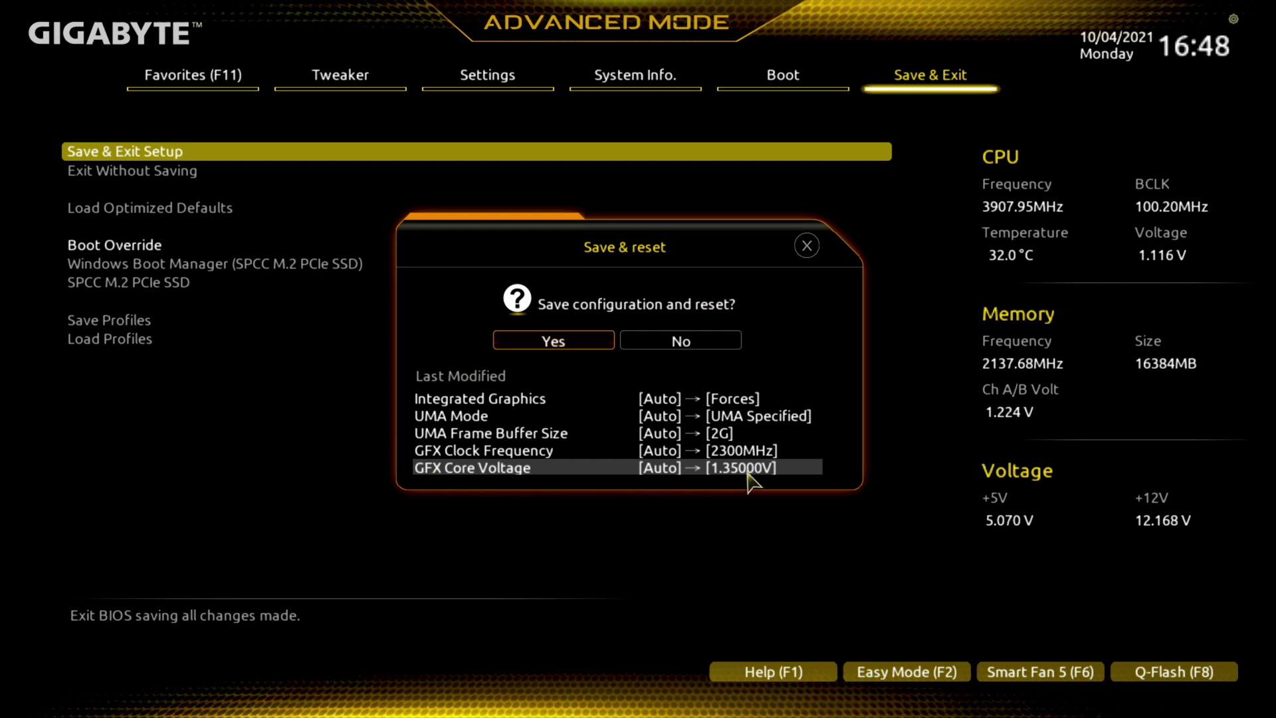
left_click(563, 344)
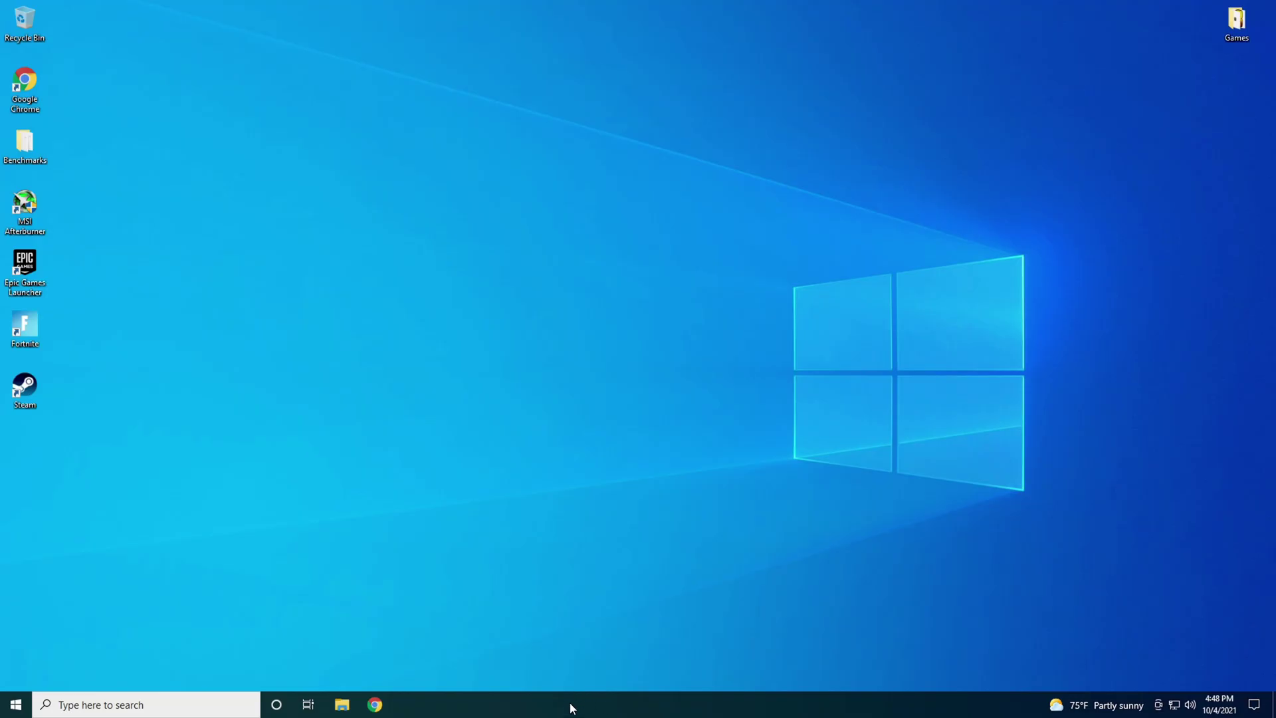
Step: Check GPU 0 memory and temperature in Task Manager, close it, and launch MSI Afterburner
right_click(570, 707)
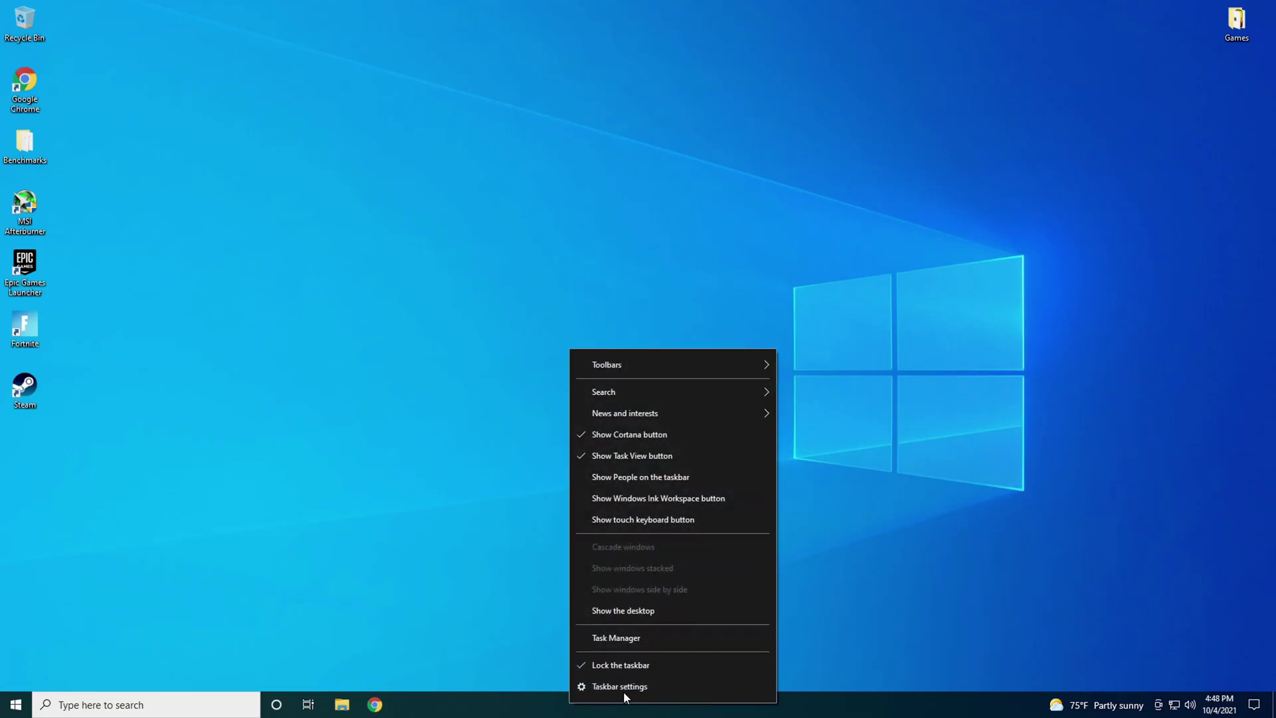
left_click(610, 635)
left_click(259, 106)
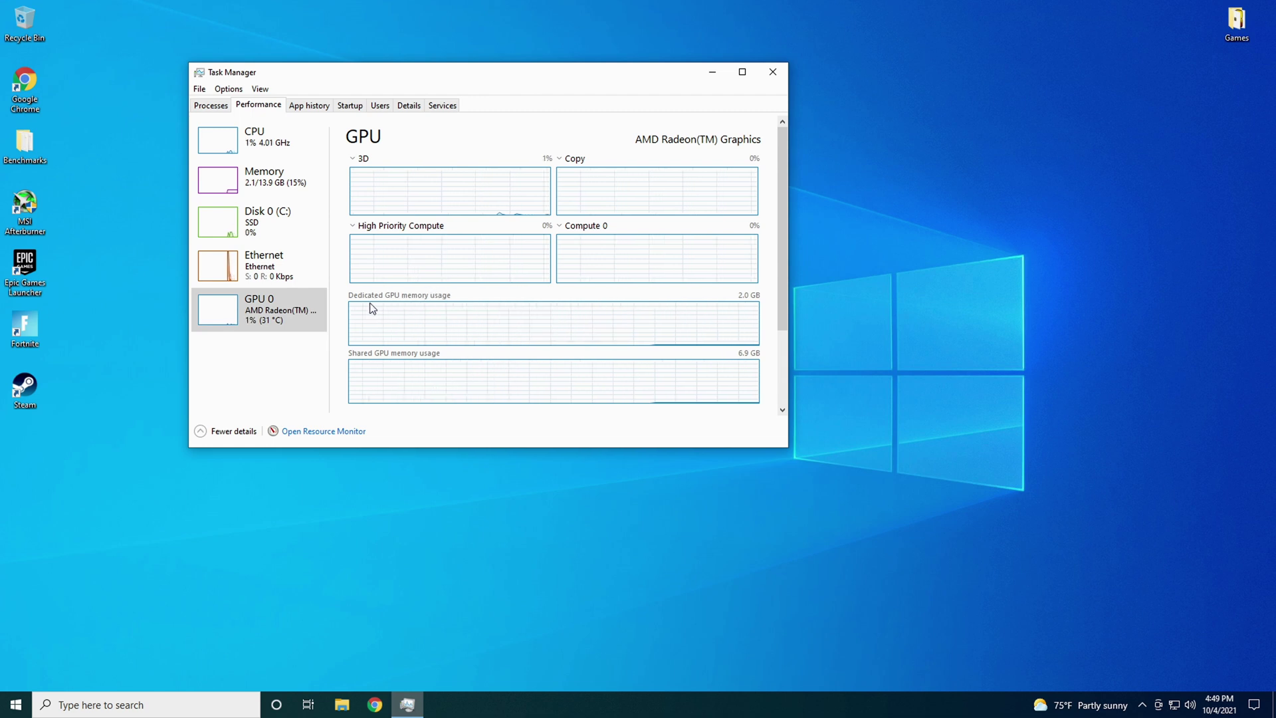
left_click(284, 193)
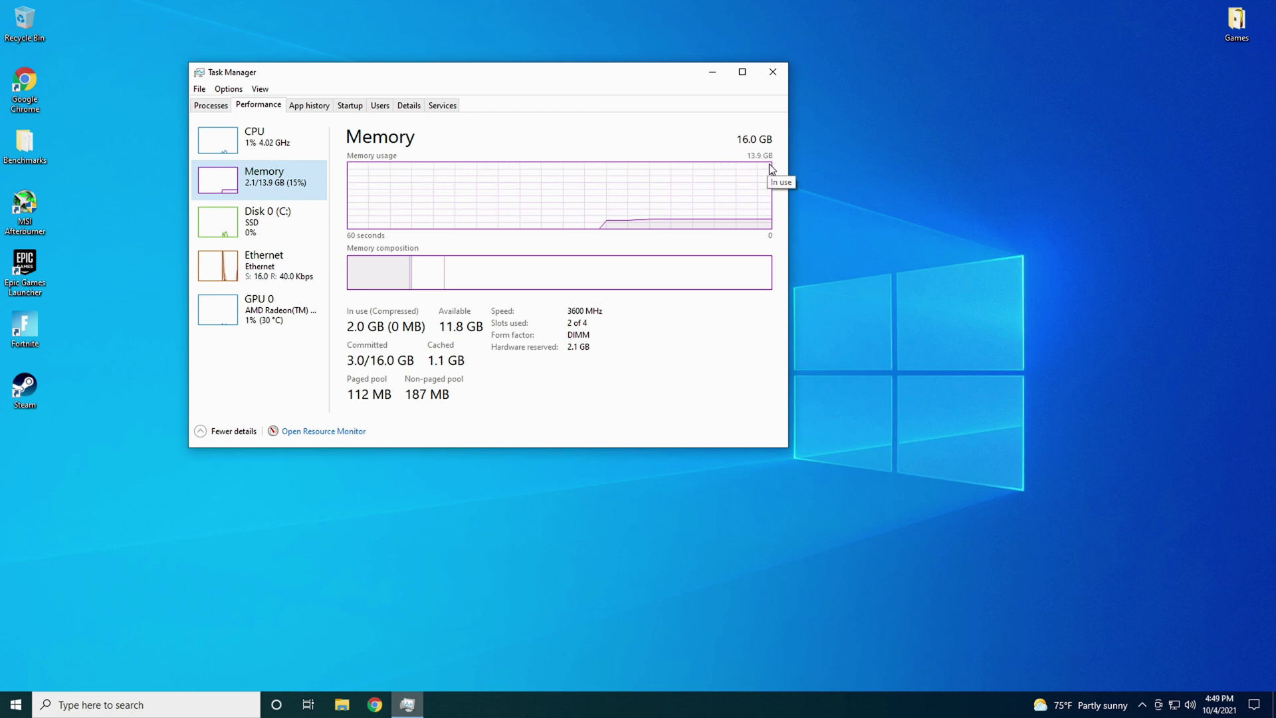
left_click(254, 317)
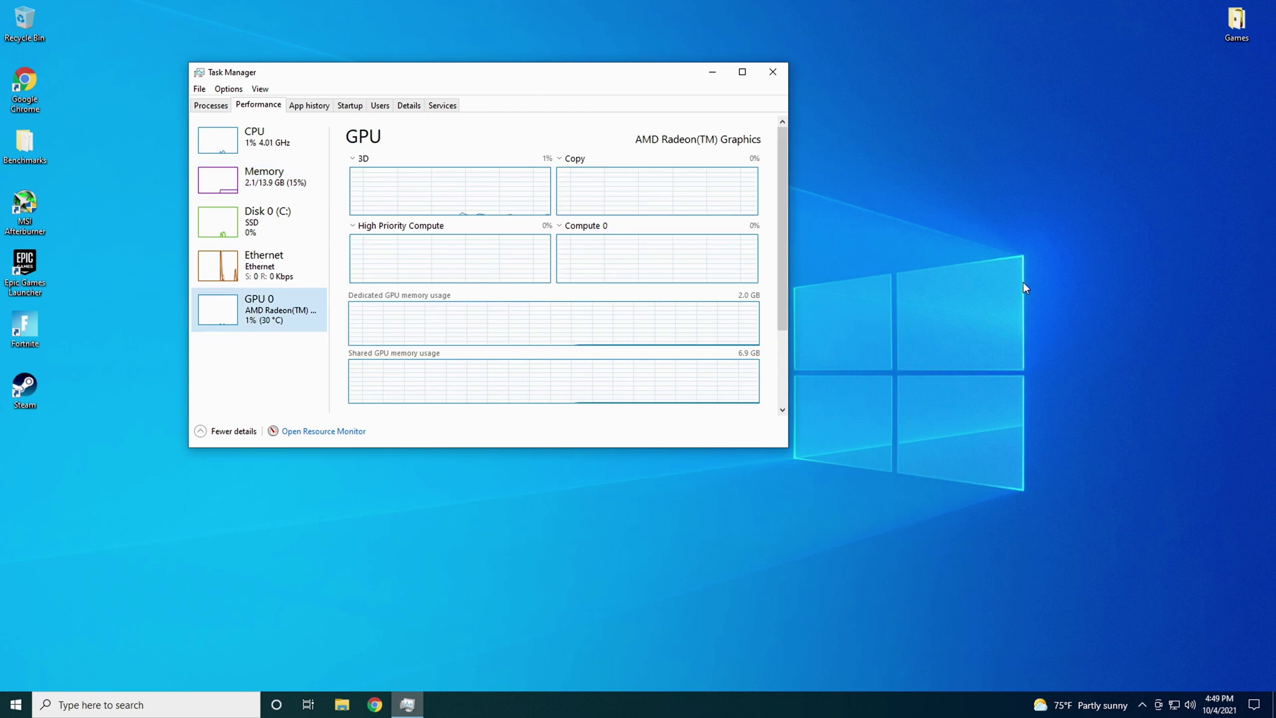
scroll(793, 281, "down", 3)
left_click_drag(794, 305, 773, 355)
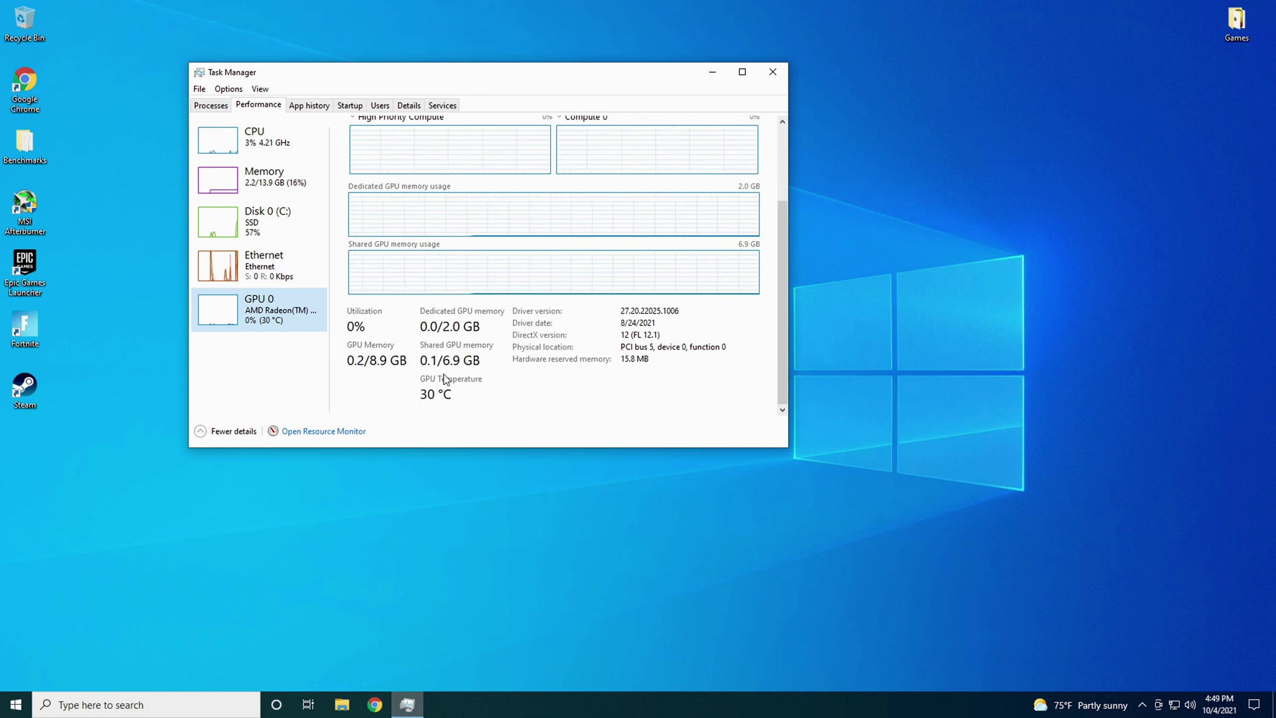
key("alt+F4")
double_click(26, 225)
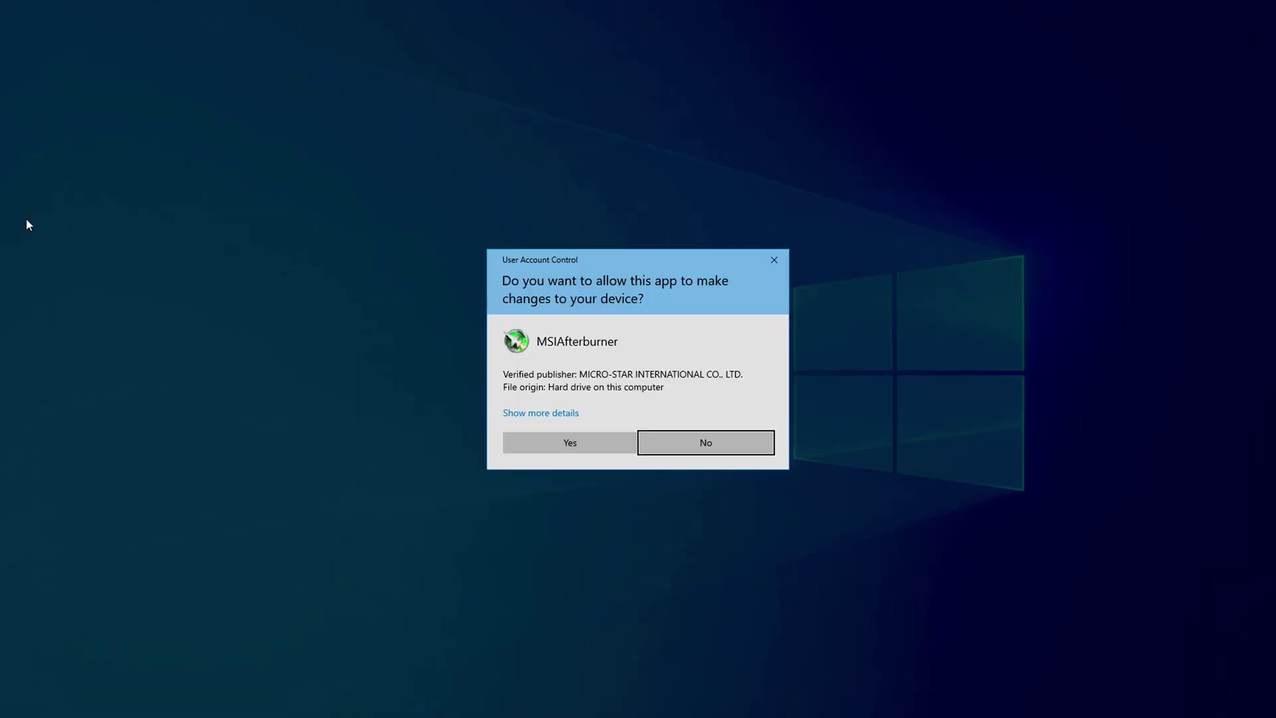
Step: Allow MSI Afterburner through UAC and move its window to the upper right
left_click(579, 445)
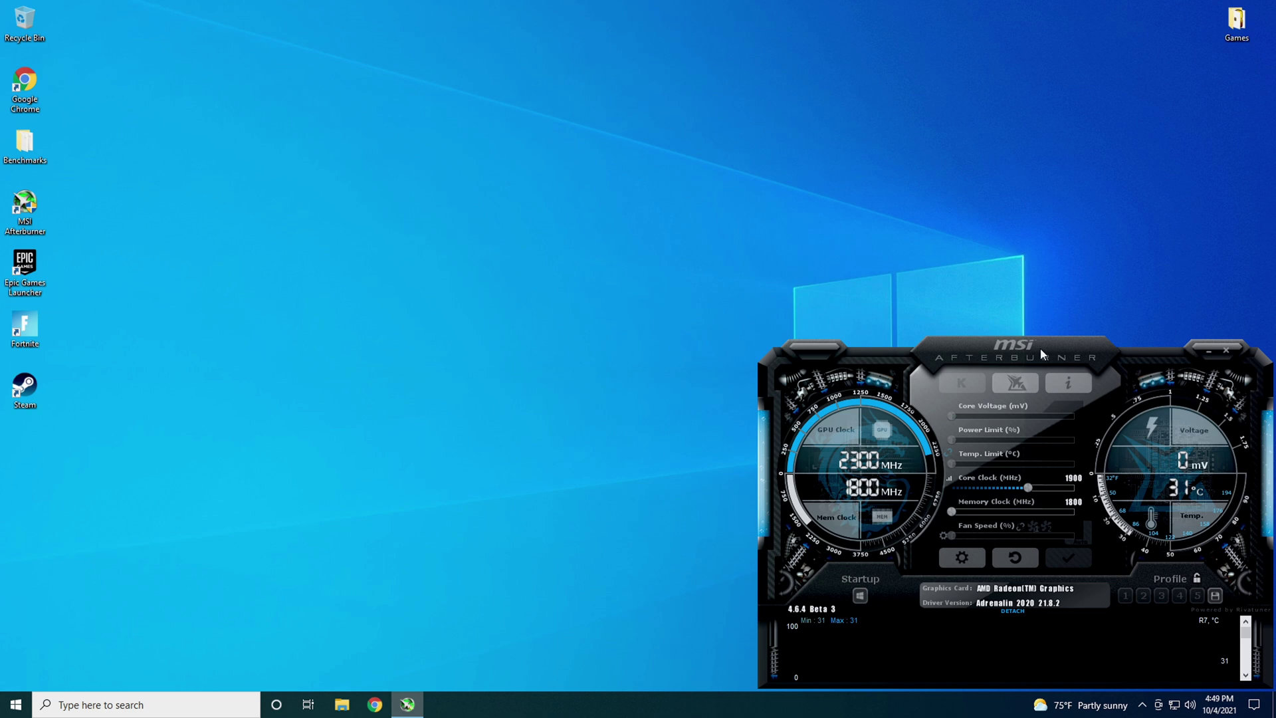
left_click_drag(1040, 353, 1022, 138)
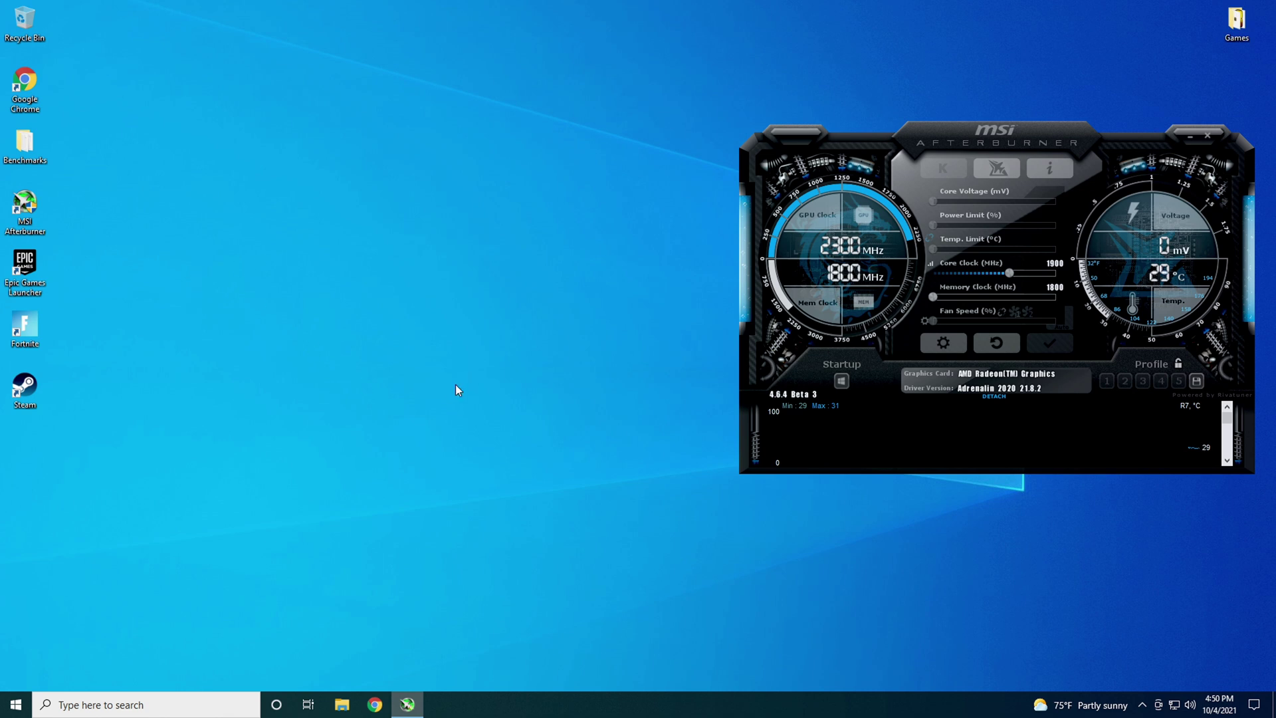
Step: Launch Heaven Benchmark 4.0 via a 'heaven' search, run it, then close the launcher
left_click(114, 708)
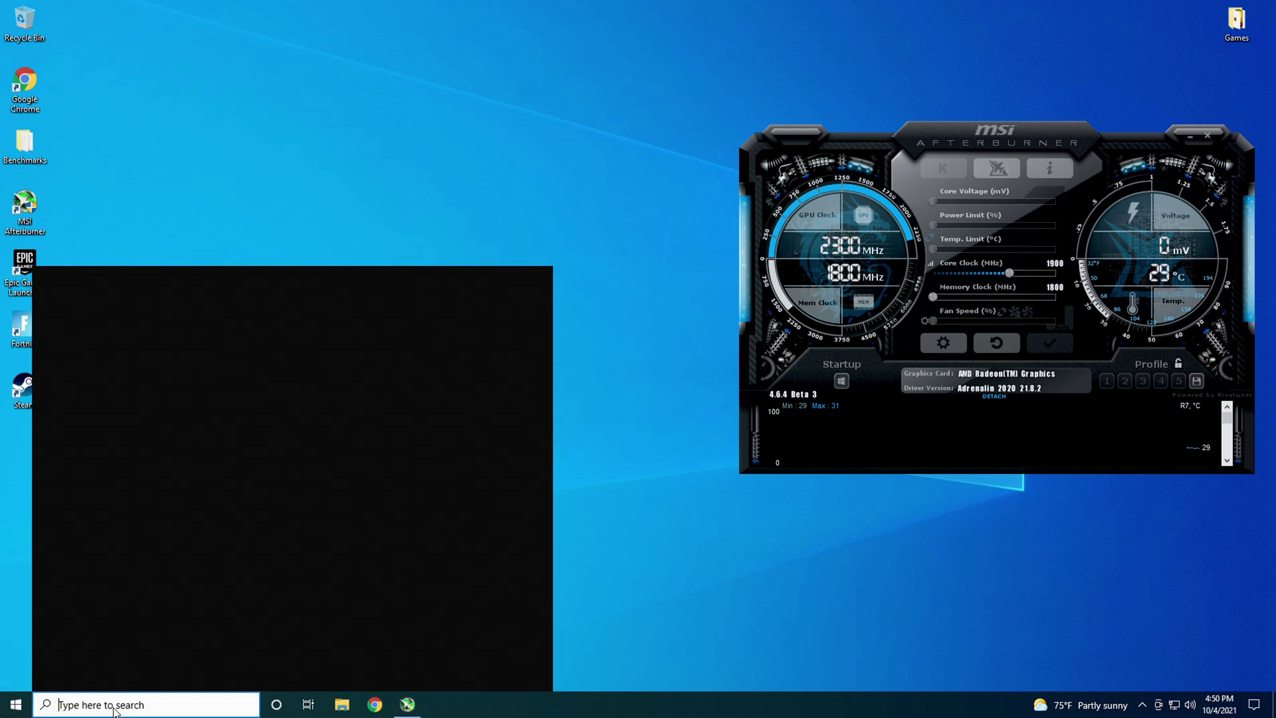
type("he")
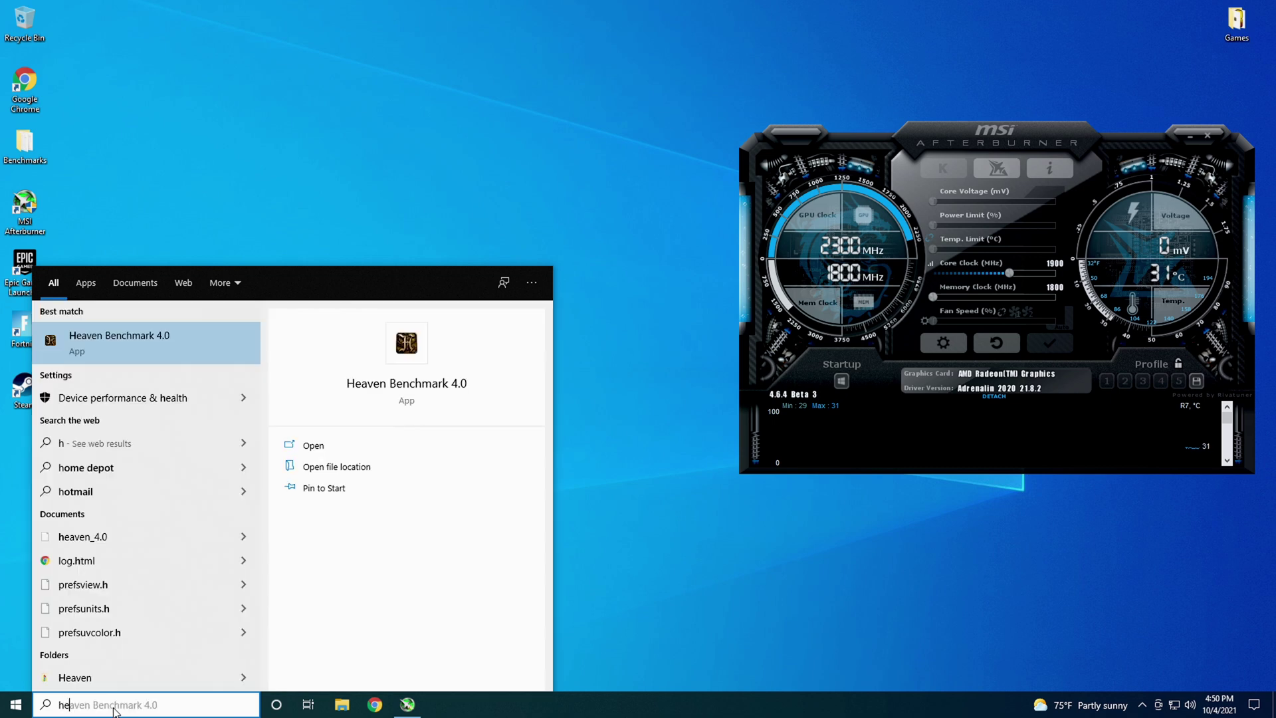
type("aven")
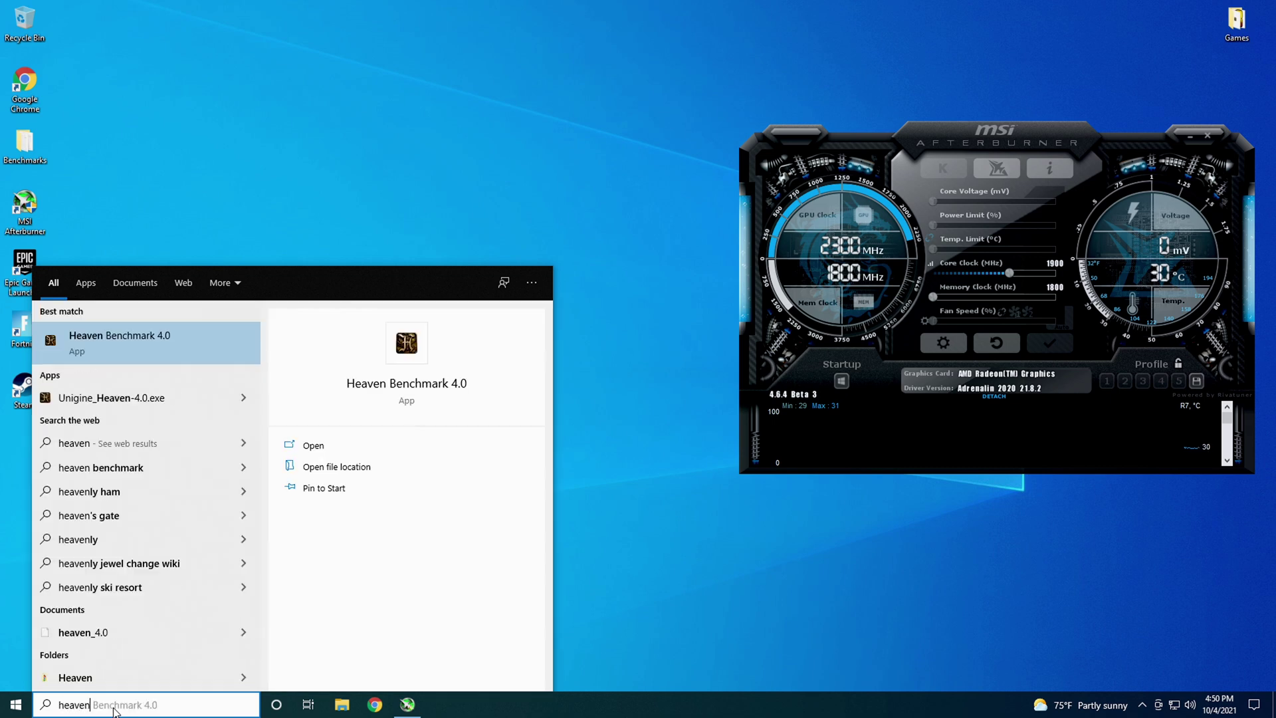
key("Return")
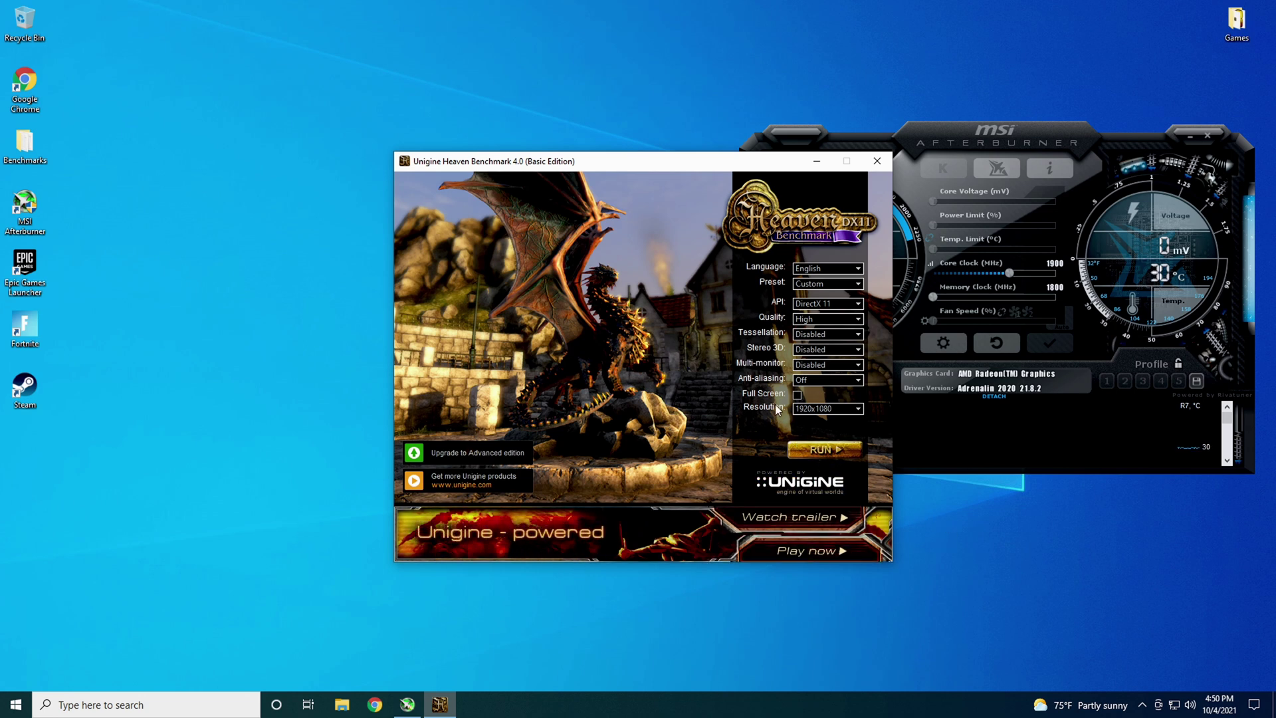
left_click(813, 463)
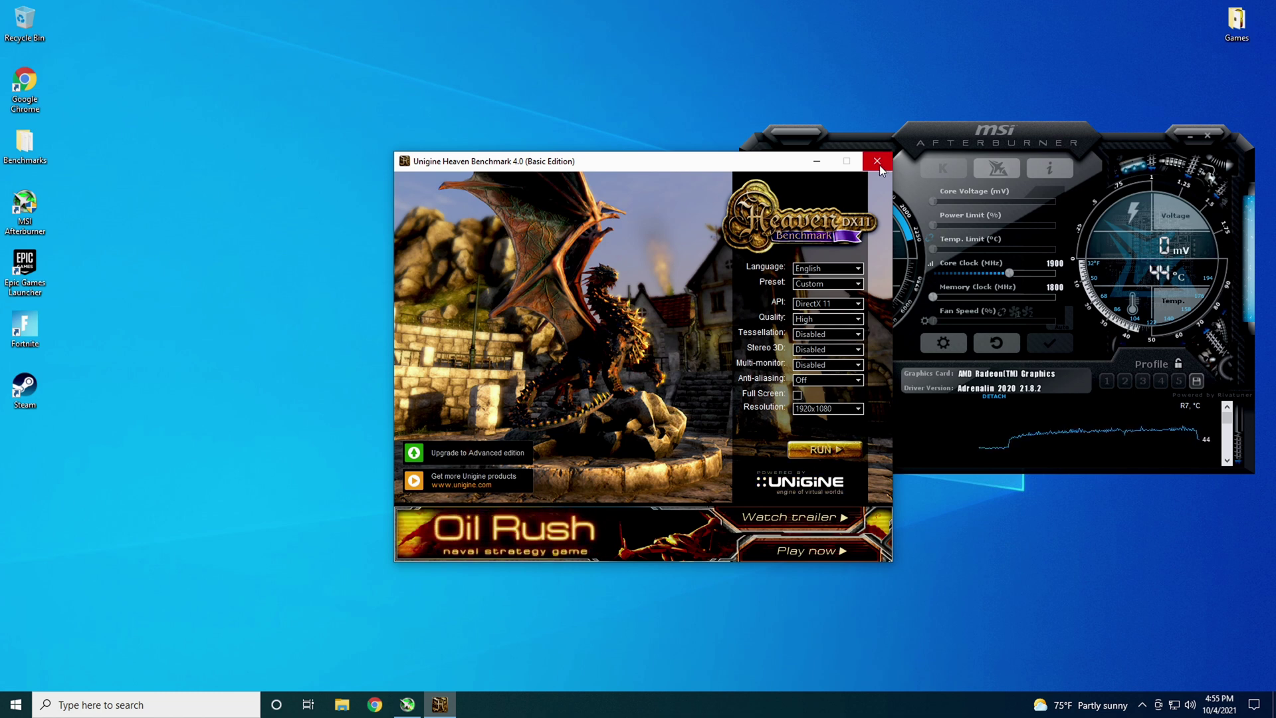
left_click(878, 162)
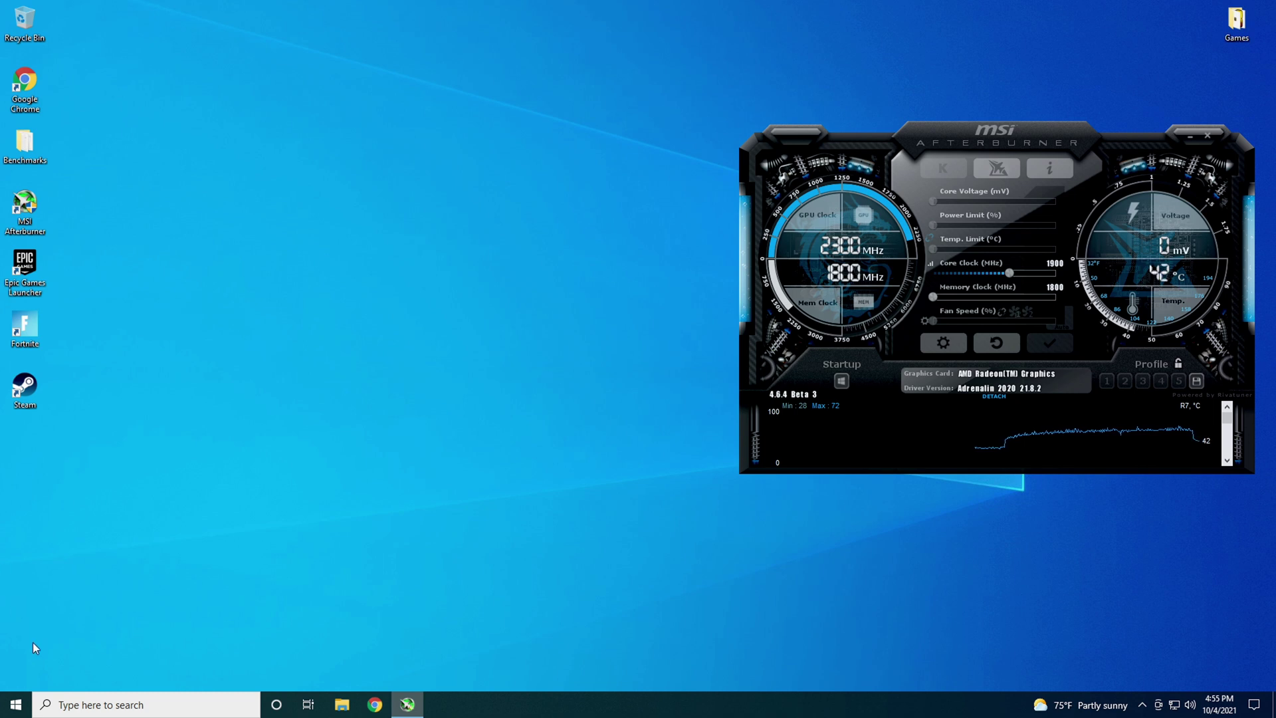
Step: Restart Windows from the Start menu's power options
left_click(5, 711)
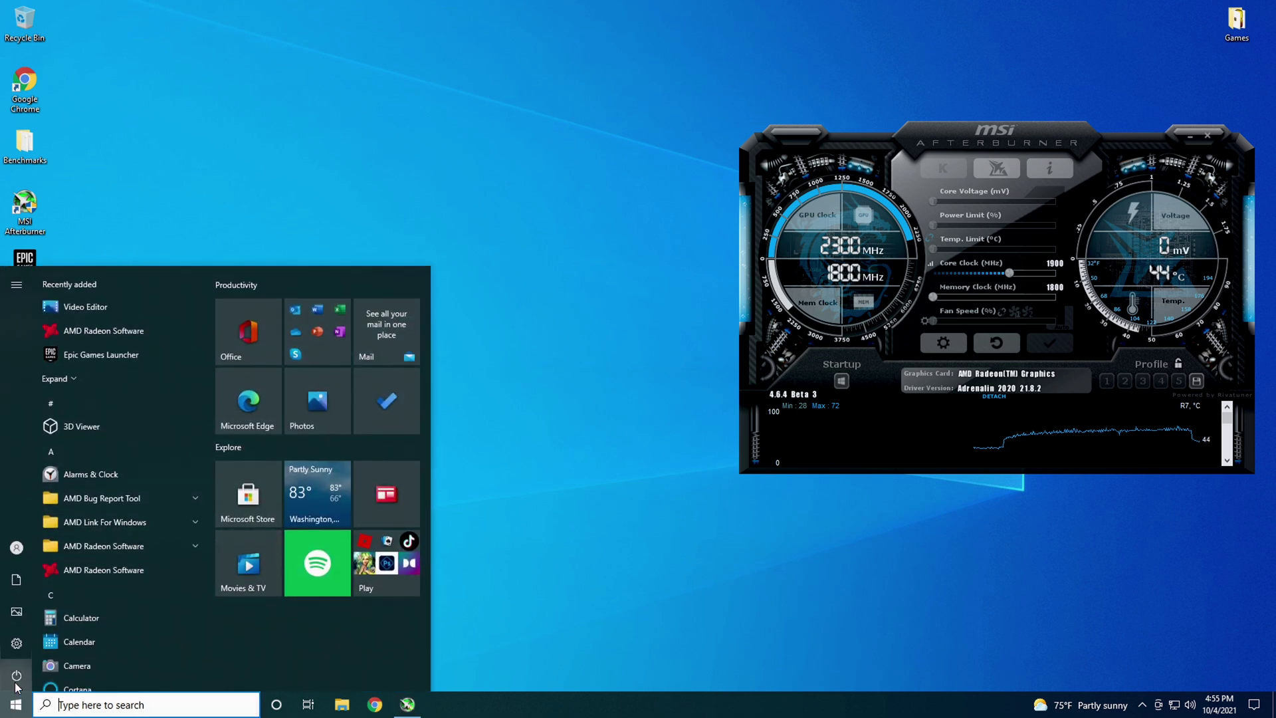
left_click(20, 676)
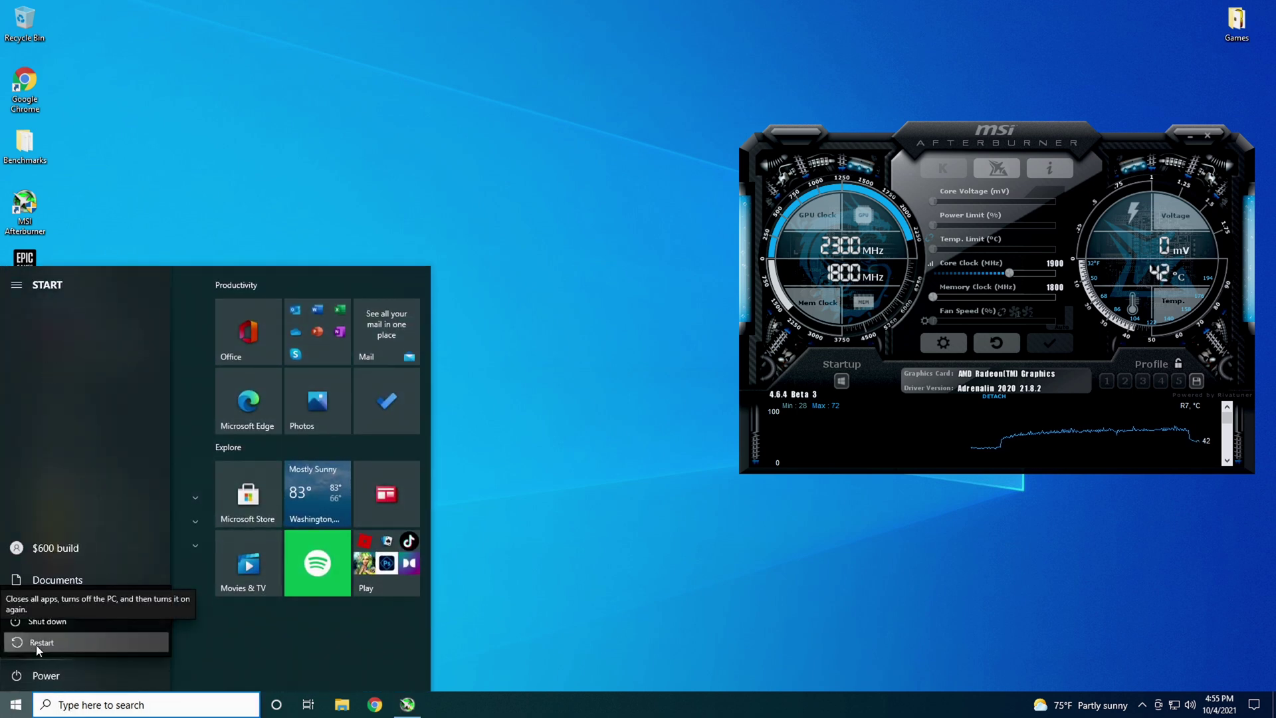
left_click(36, 643)
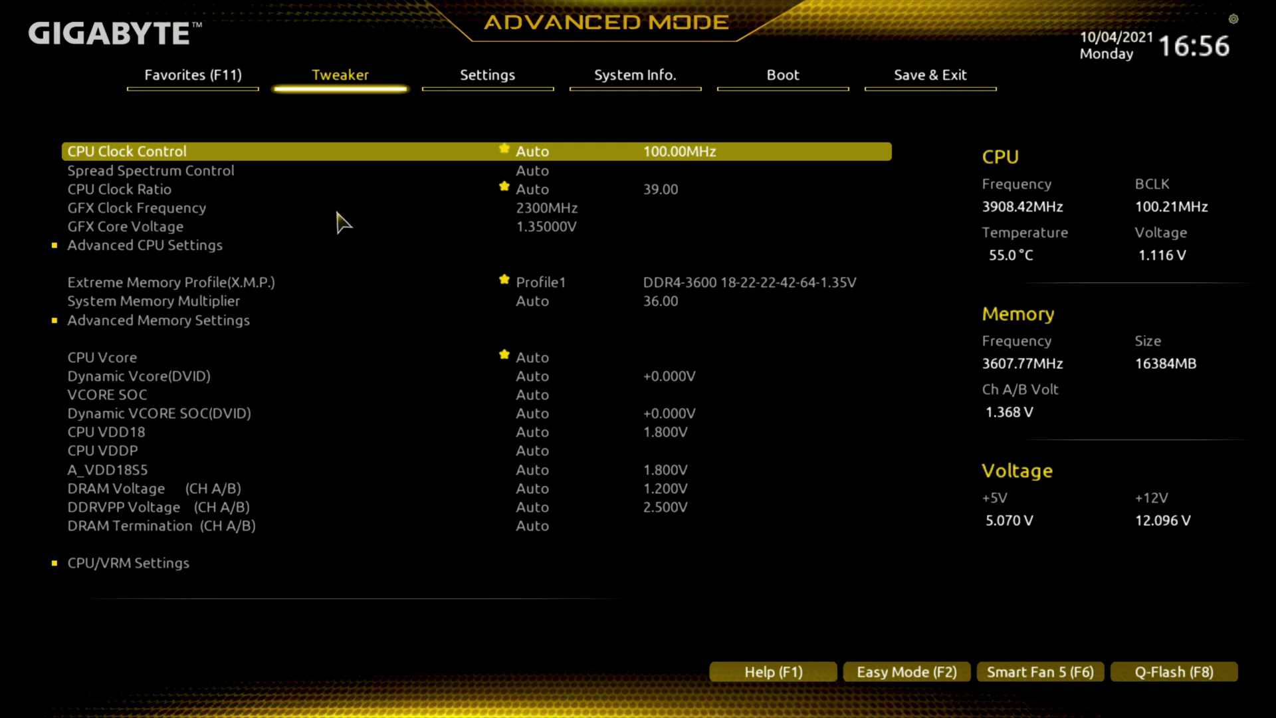
Step: Raise GFX Clock Frequency to 2600MHz, then save with F10 and confirm the reset
left_click(550, 213)
type("2600")
key("Return")
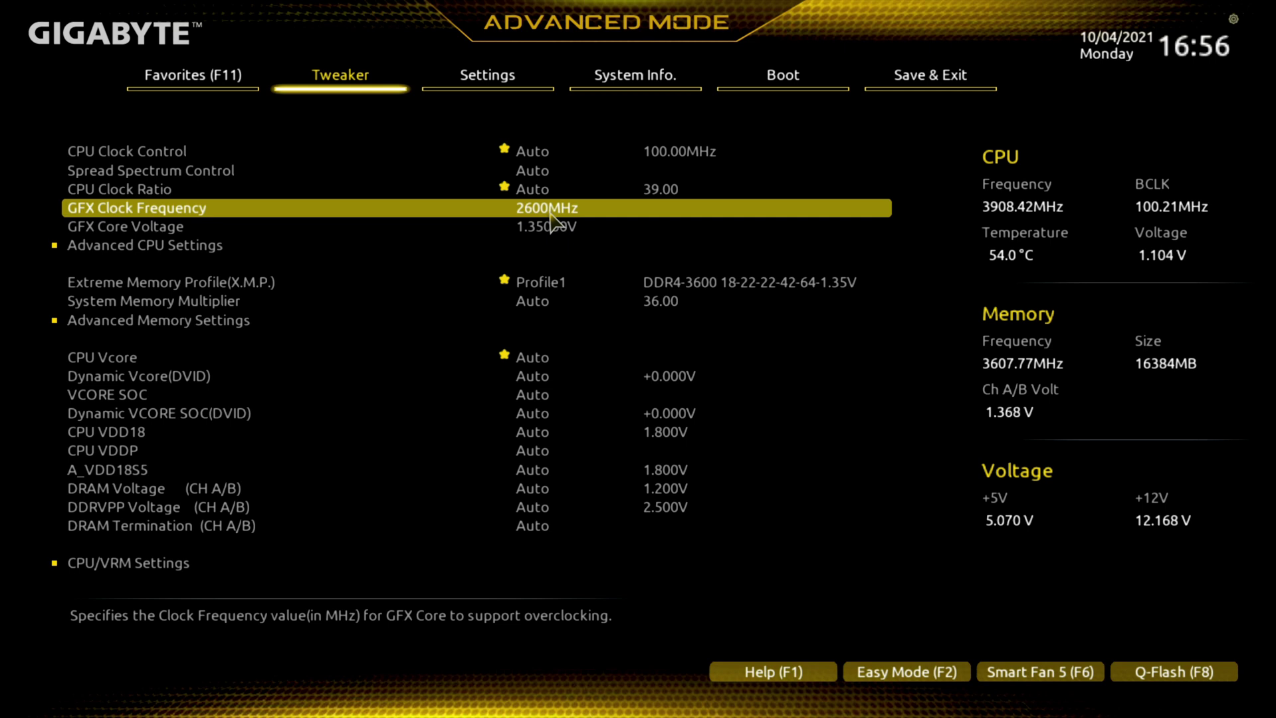
key("F10")
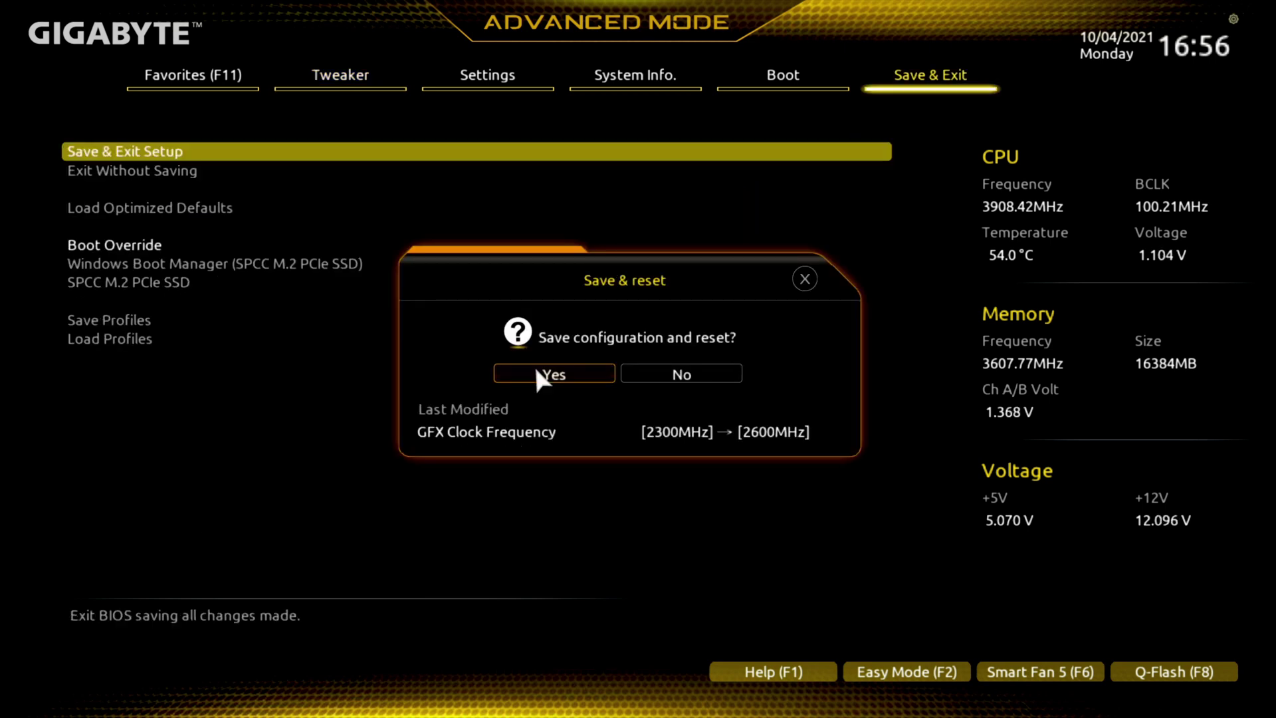
left_click(537, 372)
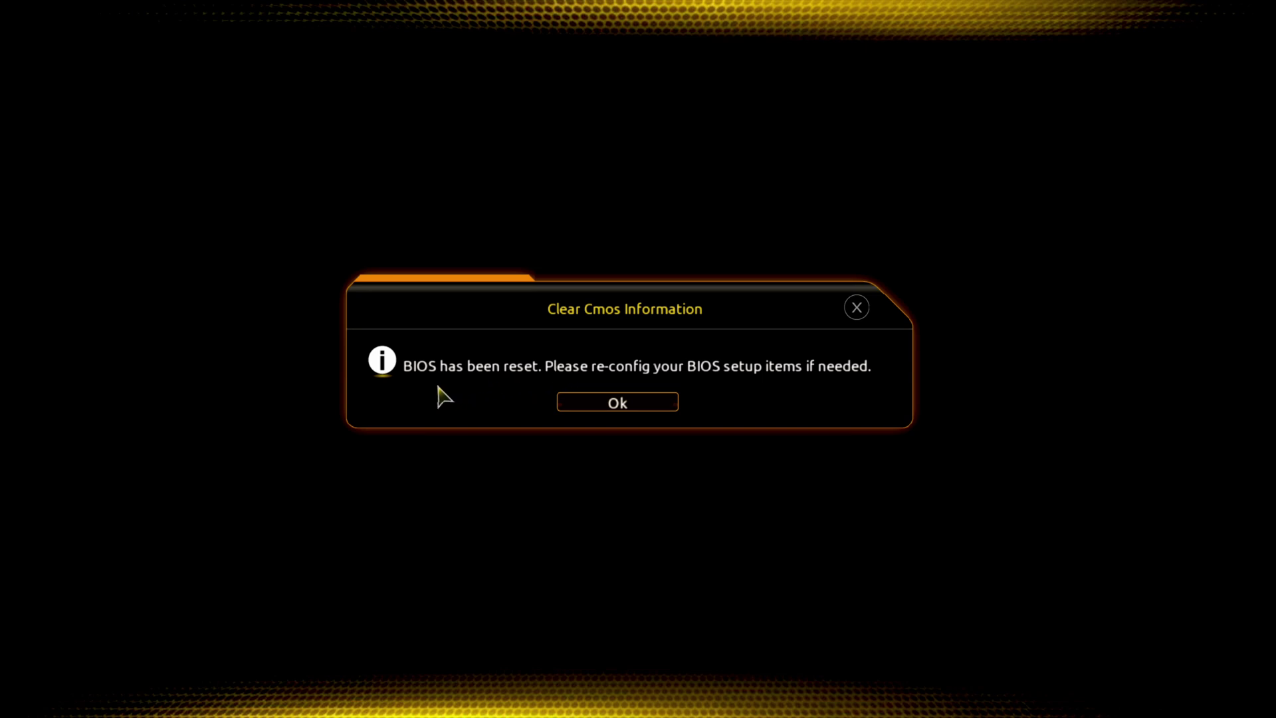
Step: Dismiss the BIOS reset notice, then set a 2400MHz GFX clock and 1.35V core voltage
left_click(615, 397)
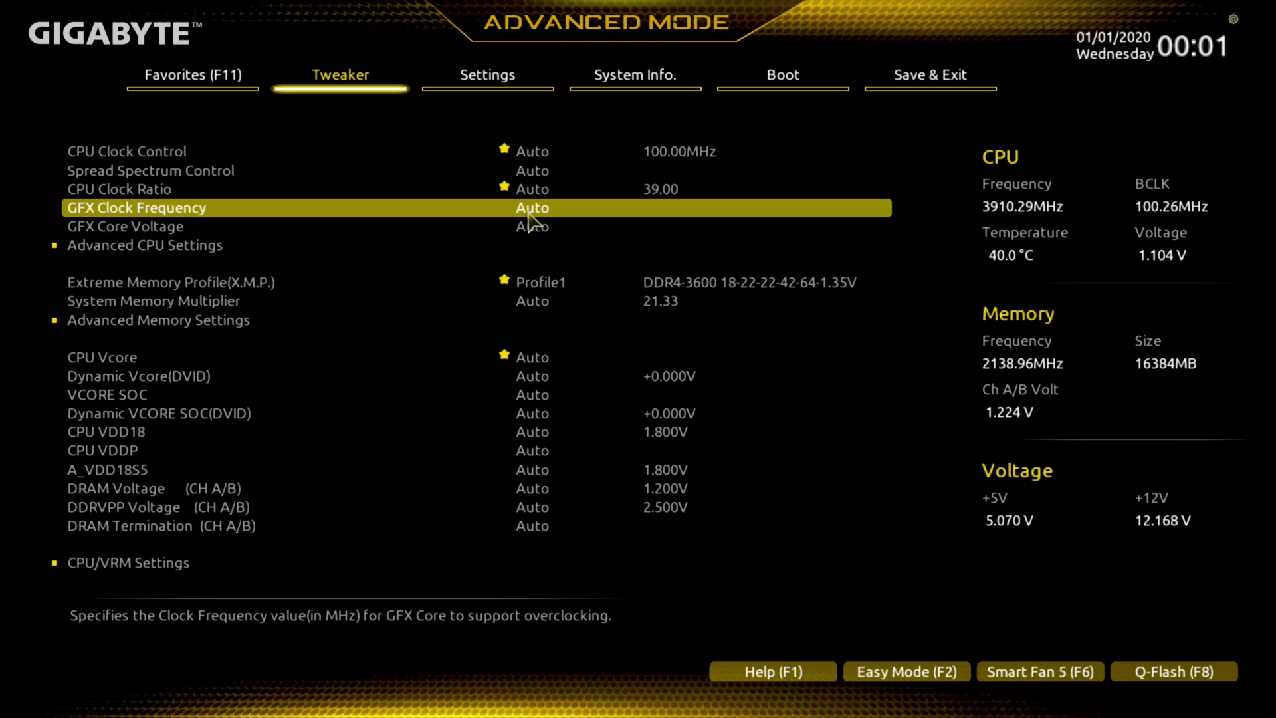
type("2400")
key("Return")
left_click(531, 232)
type("1.35")
key("Return")
Step: Save via Save & Exit Setup and confirm the reset with Yes
left_click(930, 91)
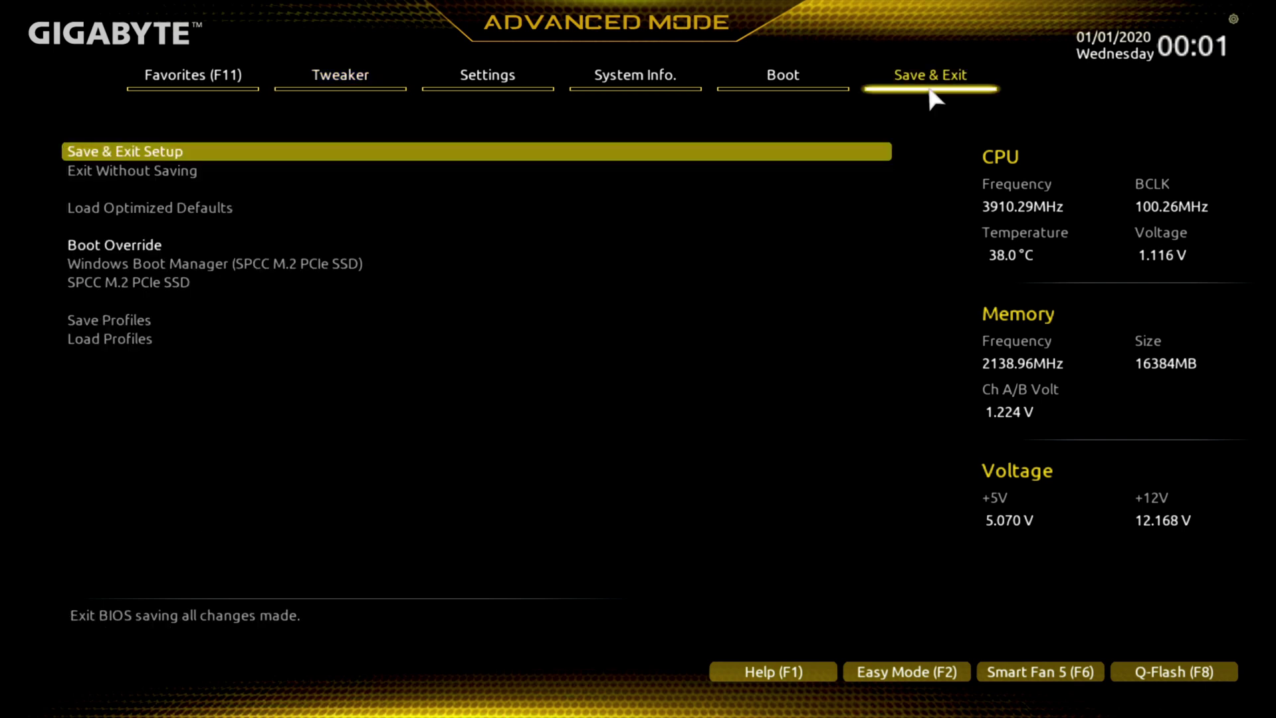
left_click(225, 159)
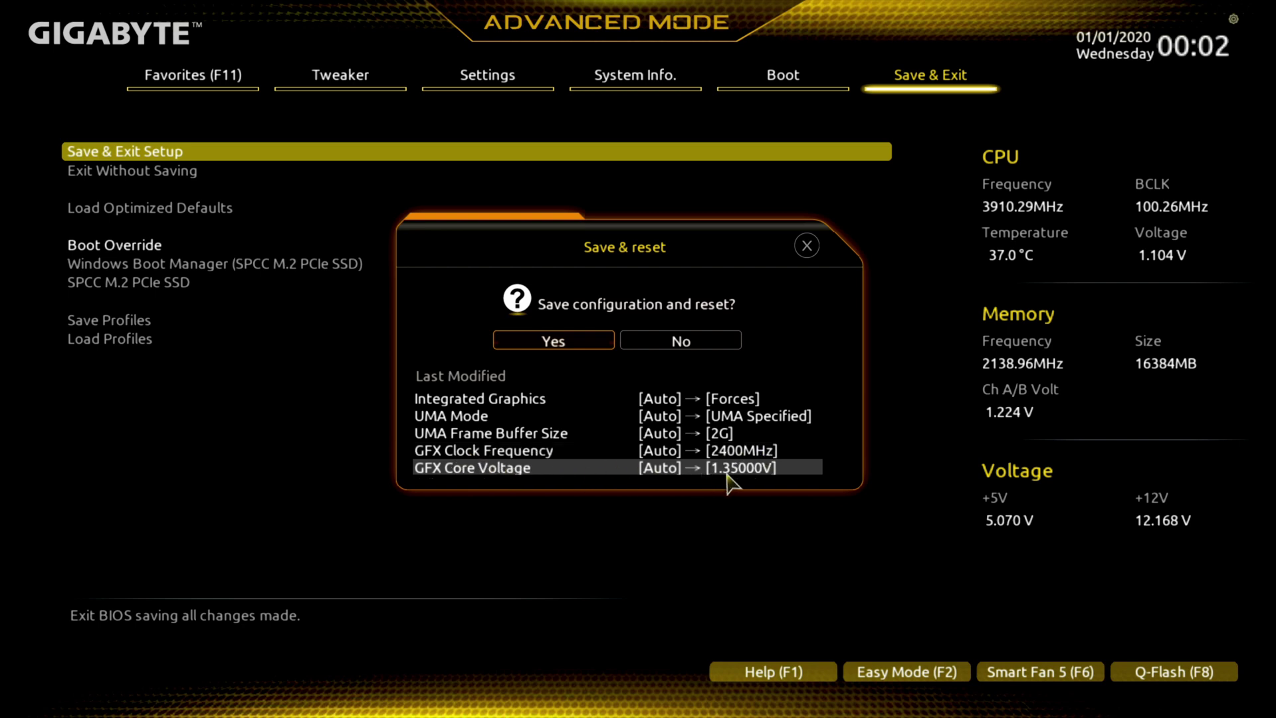
left_click(561, 342)
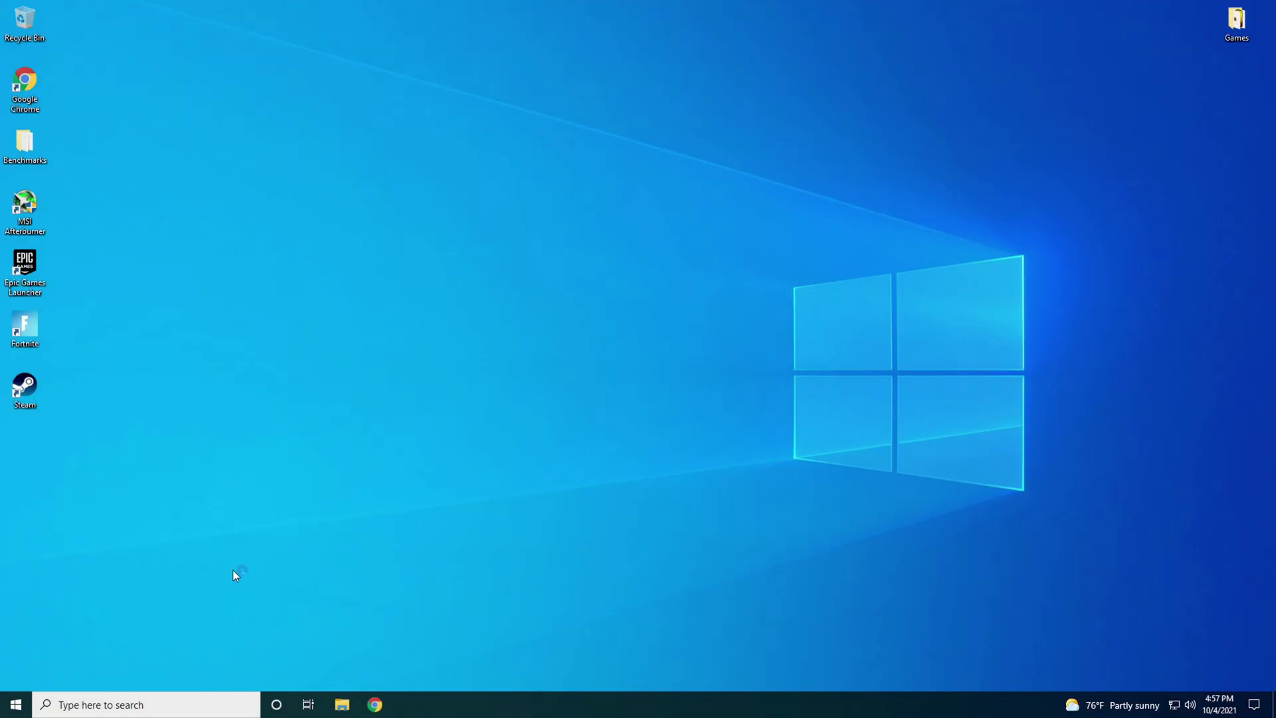
Step: Review GPU 0 details in Task Manager, close it, and launch MSI Afterburner
right_click(646, 712)
left_click(682, 640)
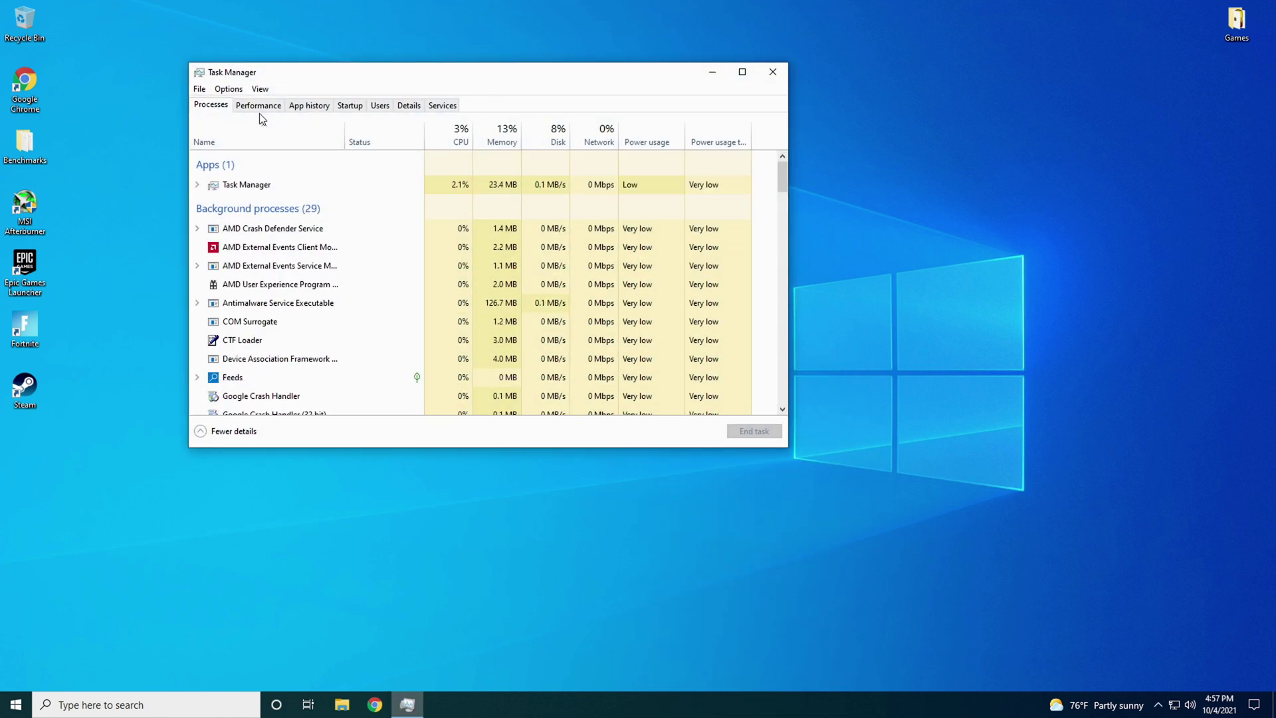
left_click(258, 106)
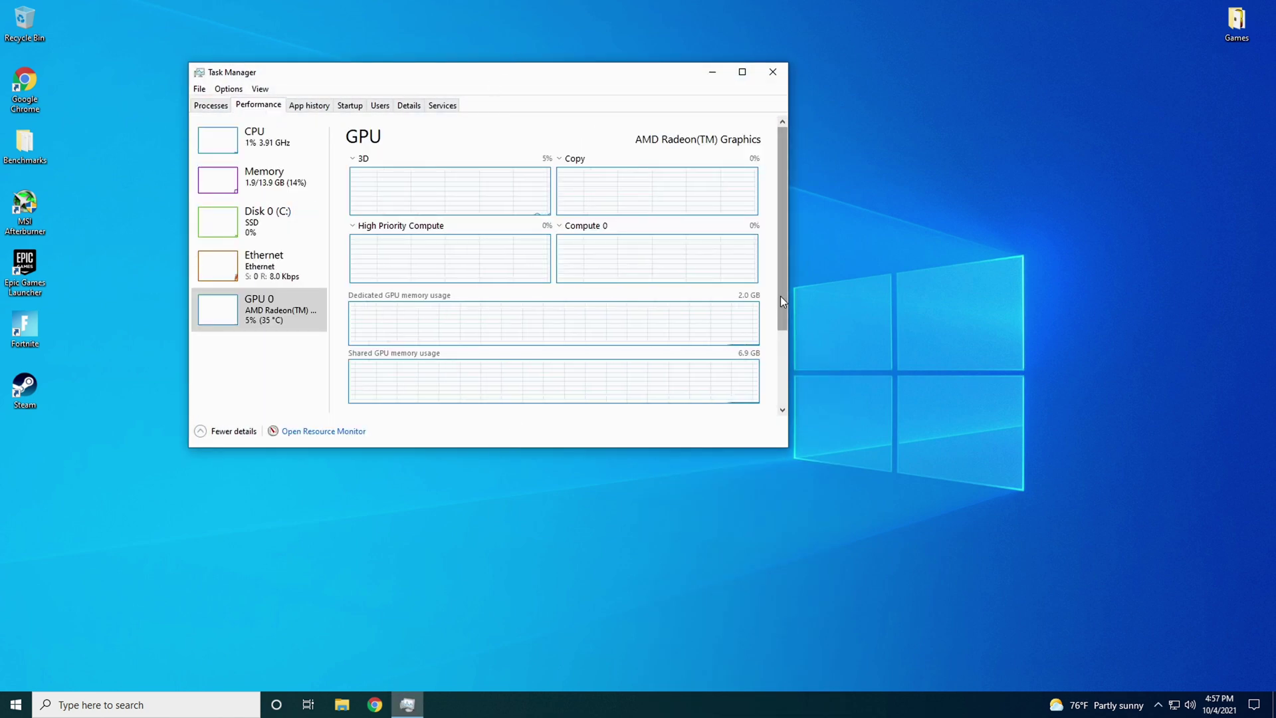
scroll(780, 296, "down", 3)
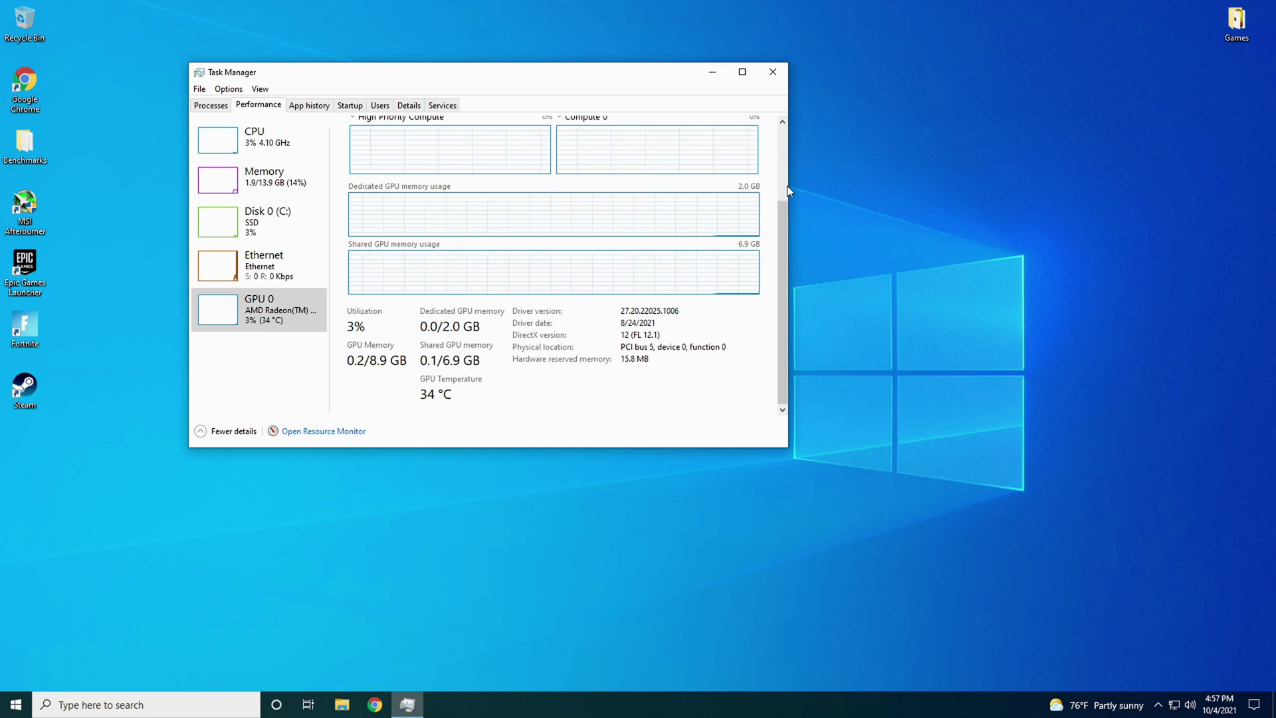
left_click(773, 72)
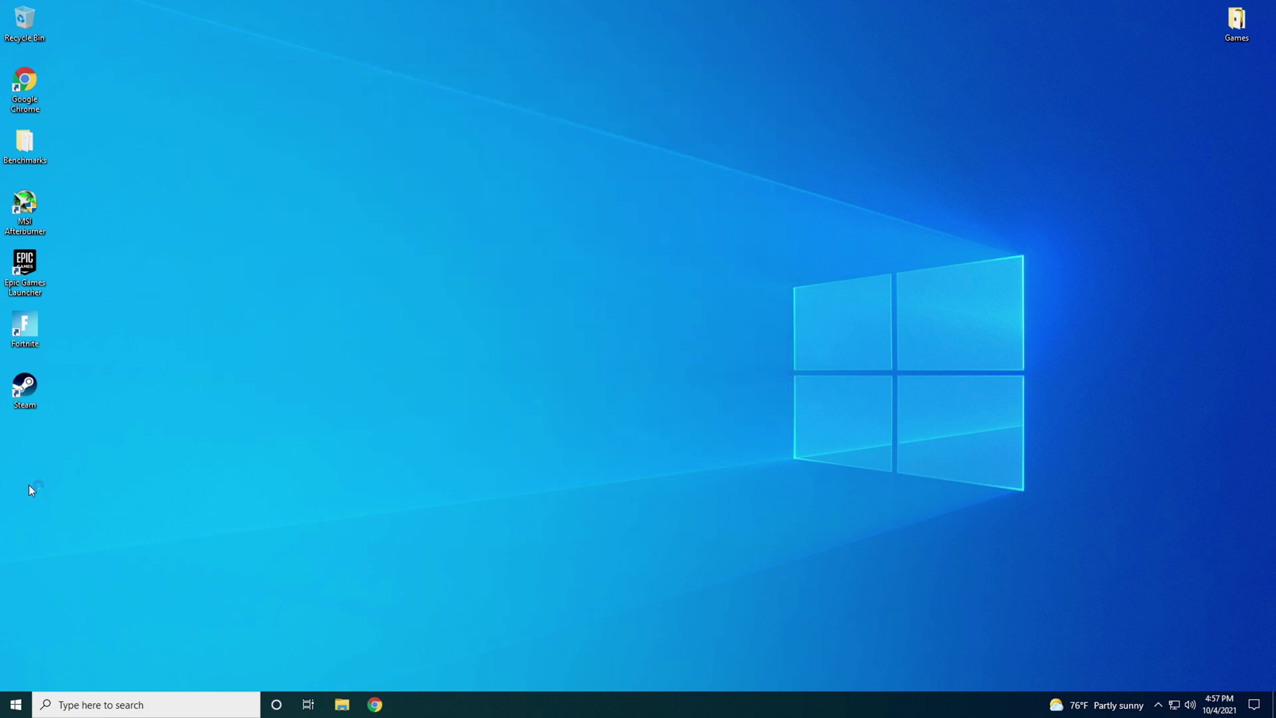
double_click(25, 211)
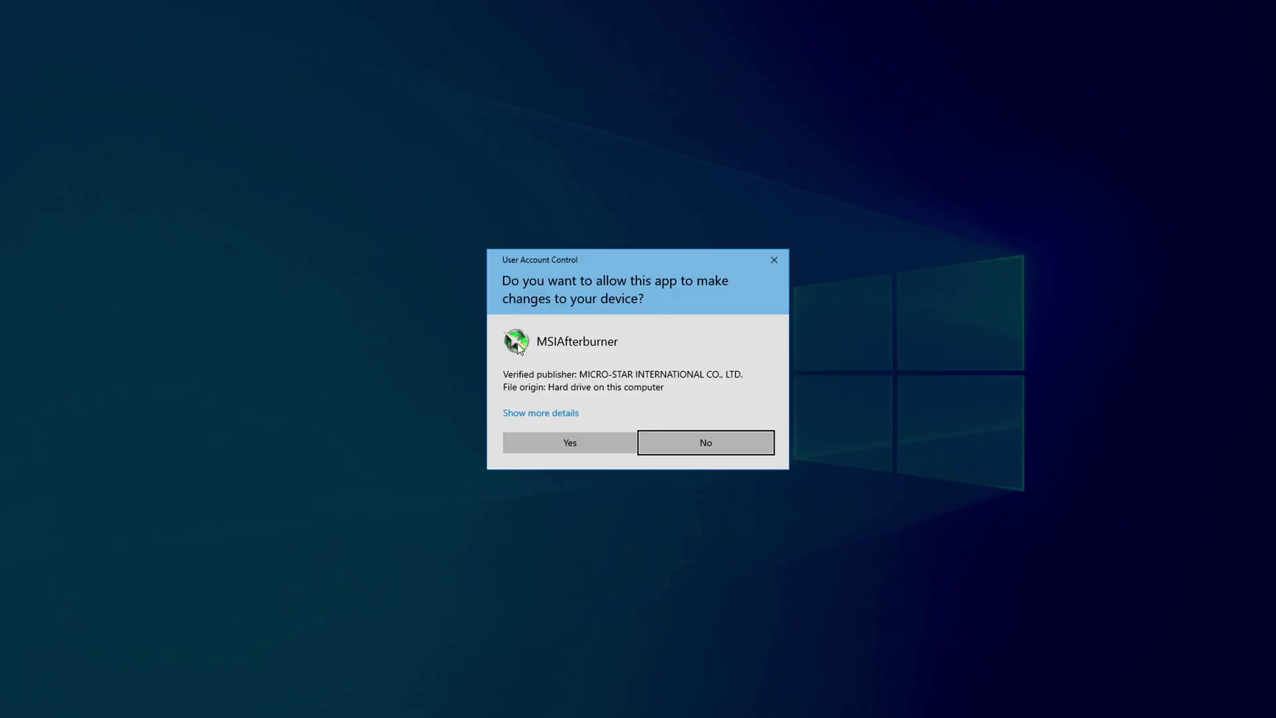
Step: Approve MSI Afterburner's UAC prompt with Alt+Y, then open the Windows search panel
key("alt+y")
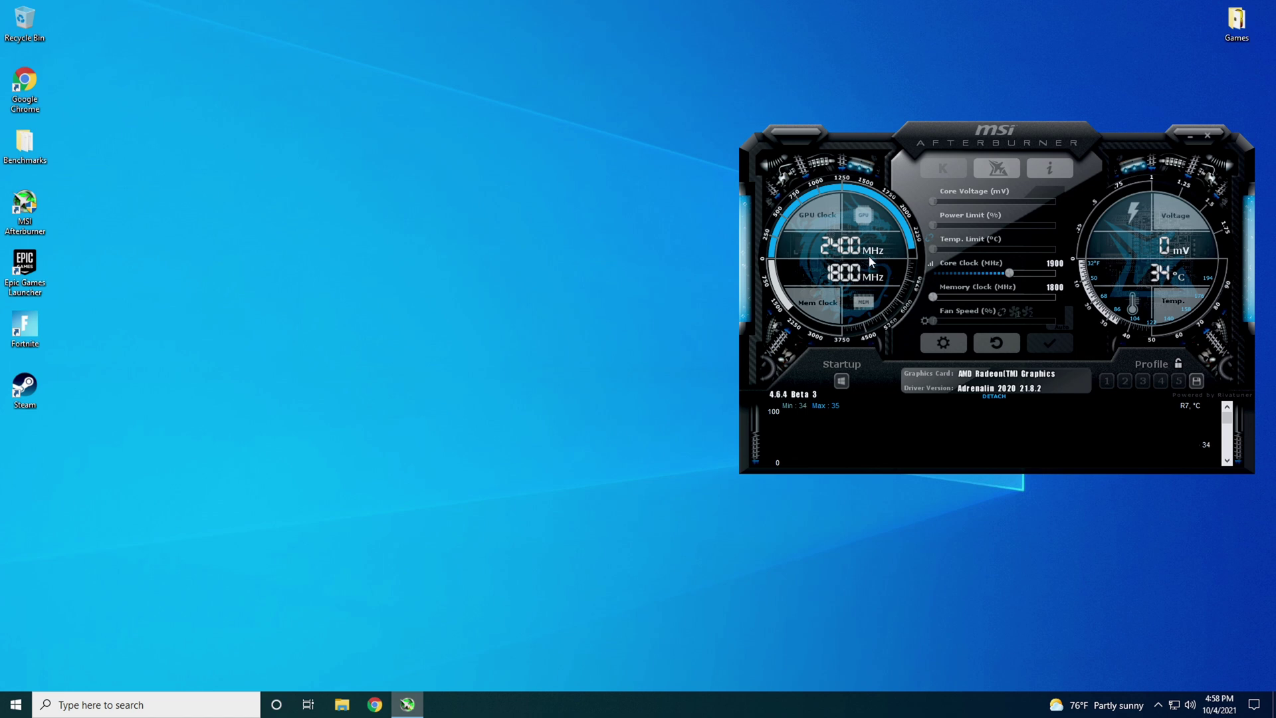
left_click(127, 706)
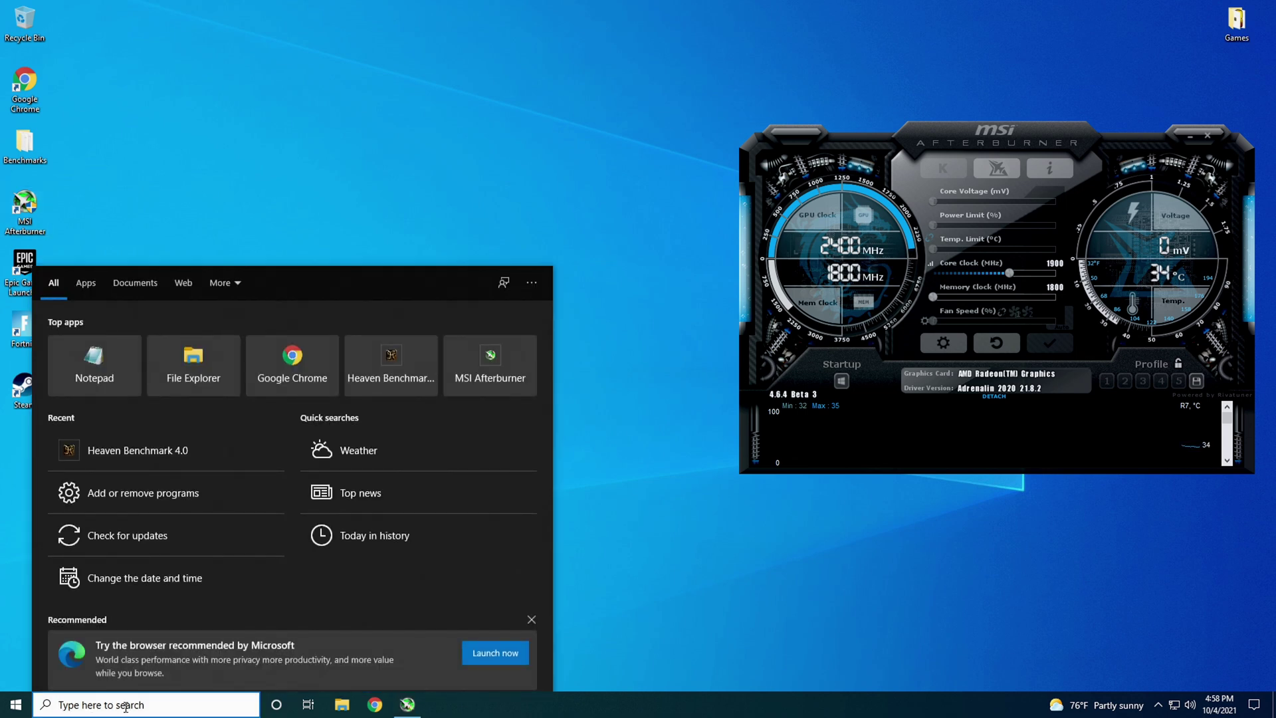
Step: Run Heaven Benchmark 4.0 at the 2400MHz GPU clock and dismiss its 39.7 FPS, 1000-score results
left_click(145, 458)
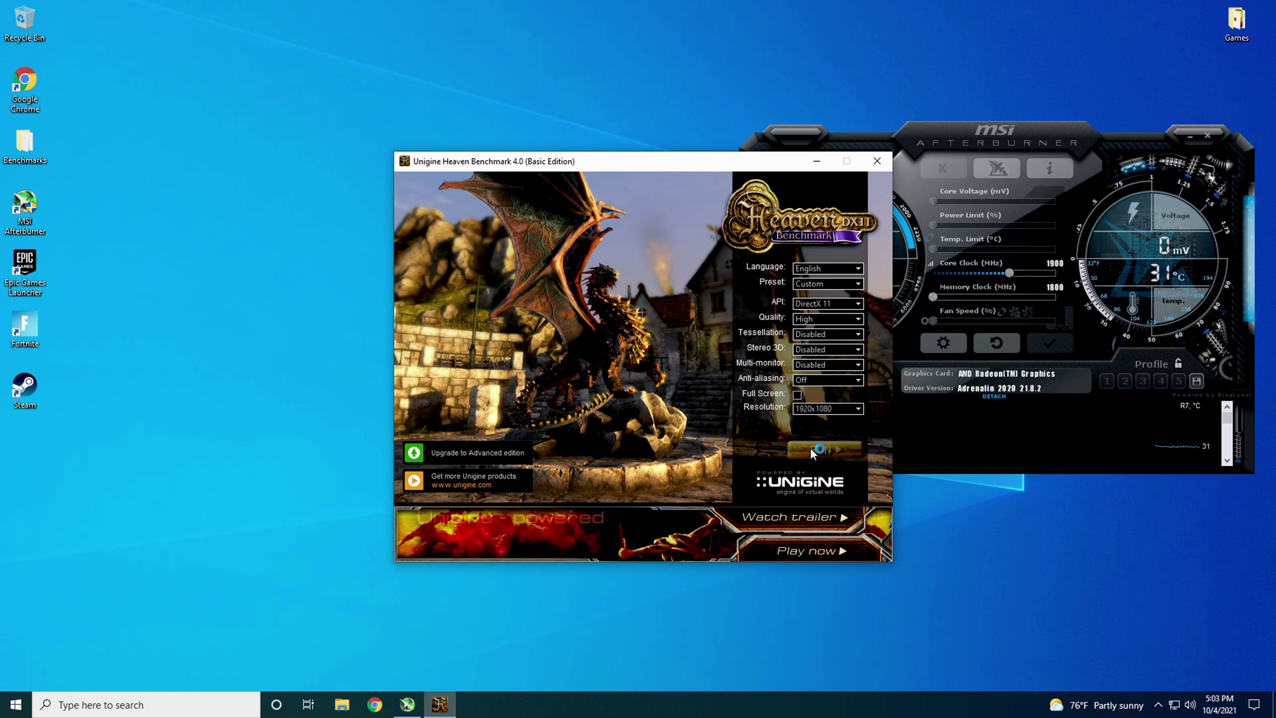
left_click(811, 449)
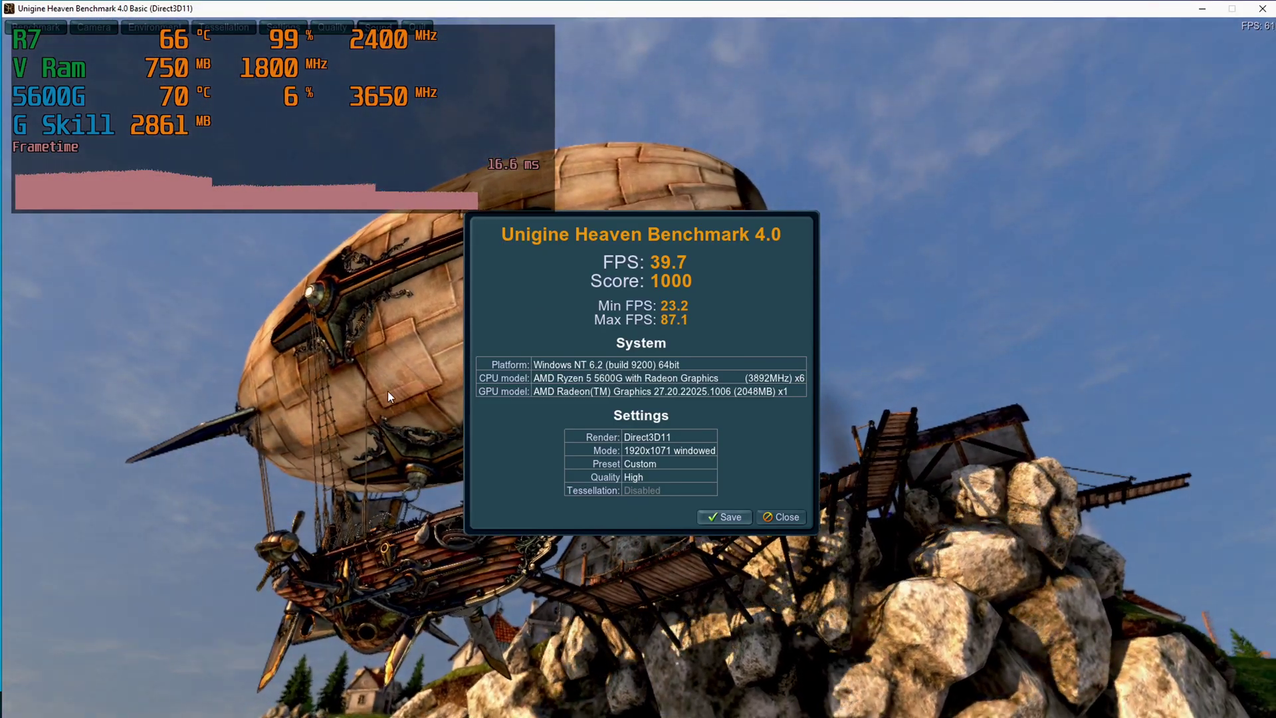
left_click(771, 520)
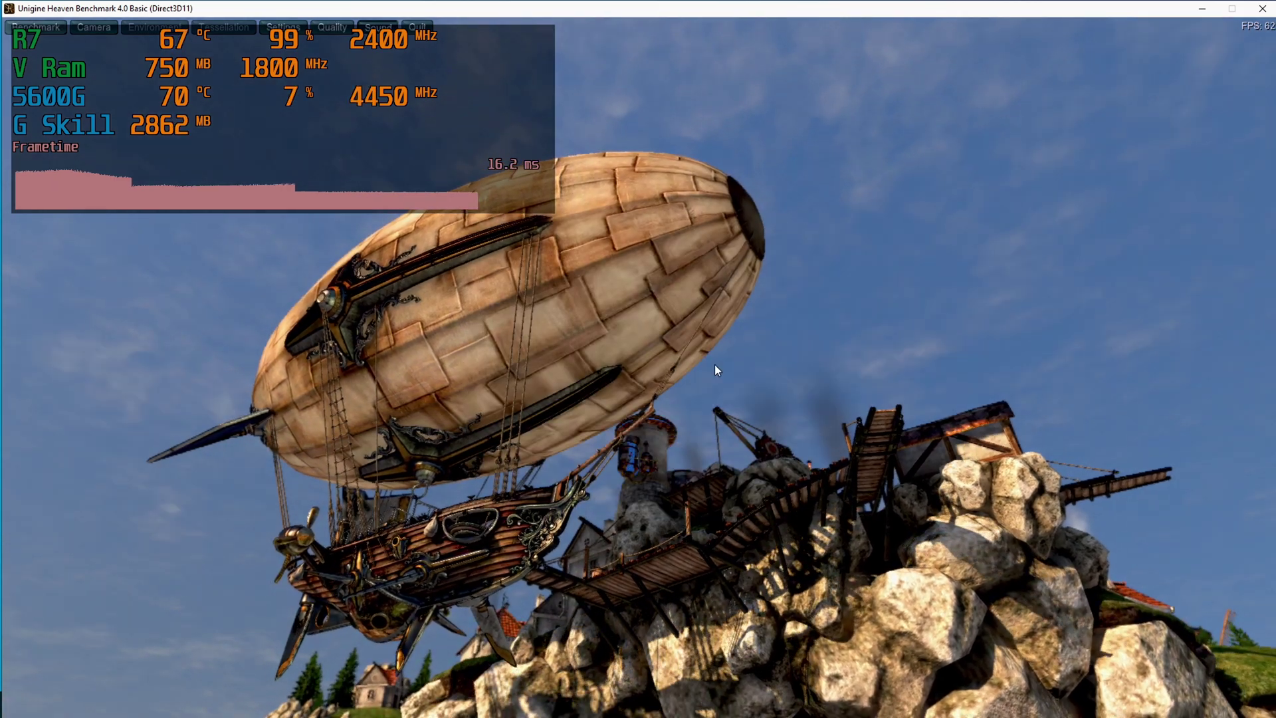
left_click(16, 704)
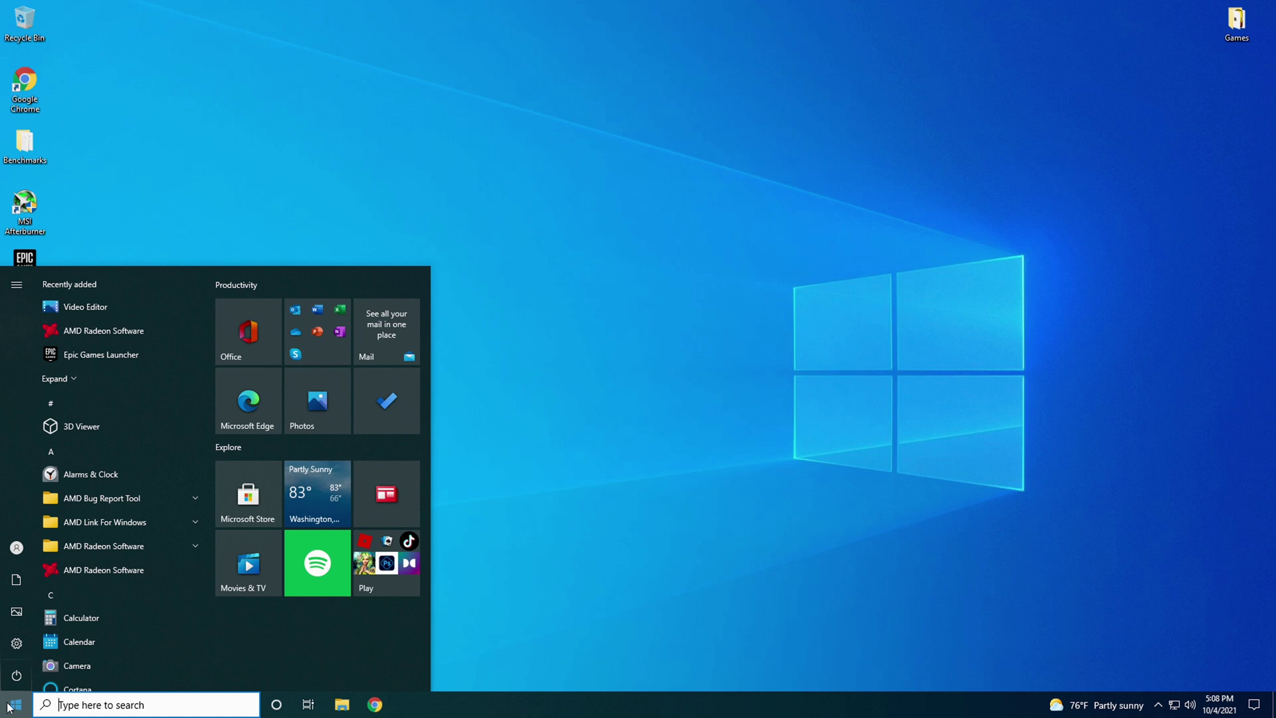
Step: Restart Windows from the Start menu's power options to boot back into the BIOS Tweaker page
left_click(16, 675)
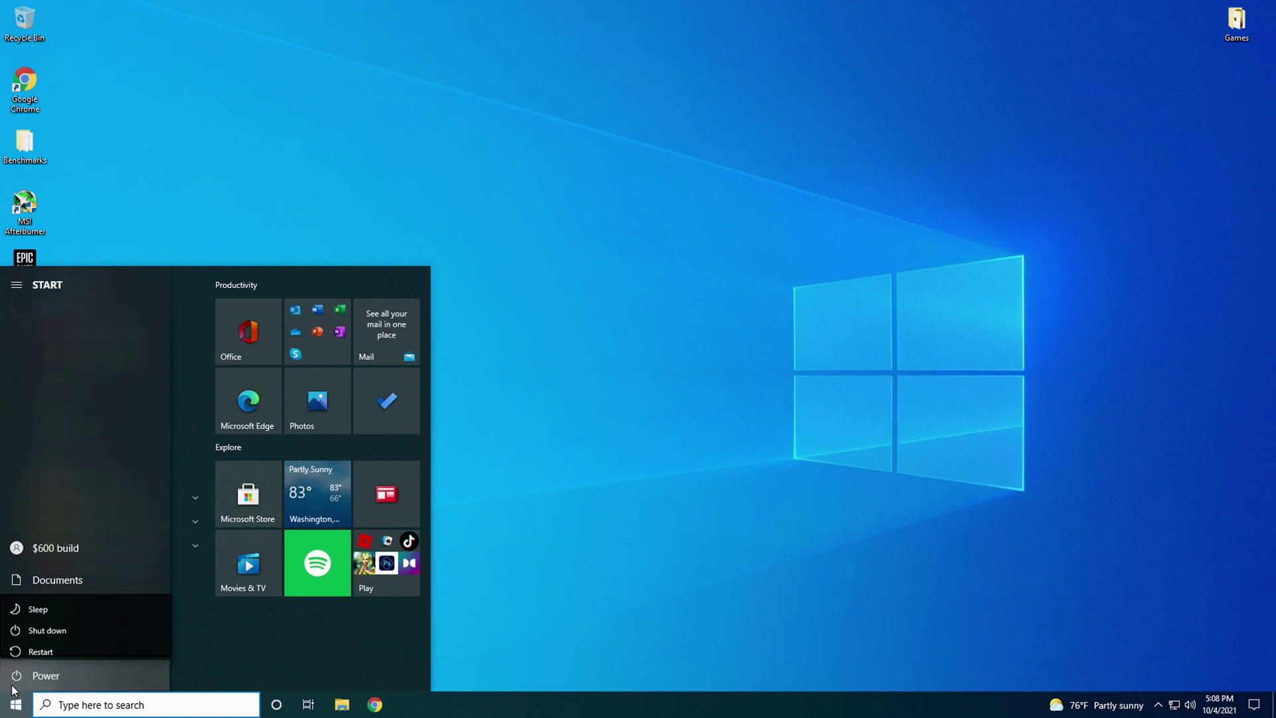
left_click(28, 642)
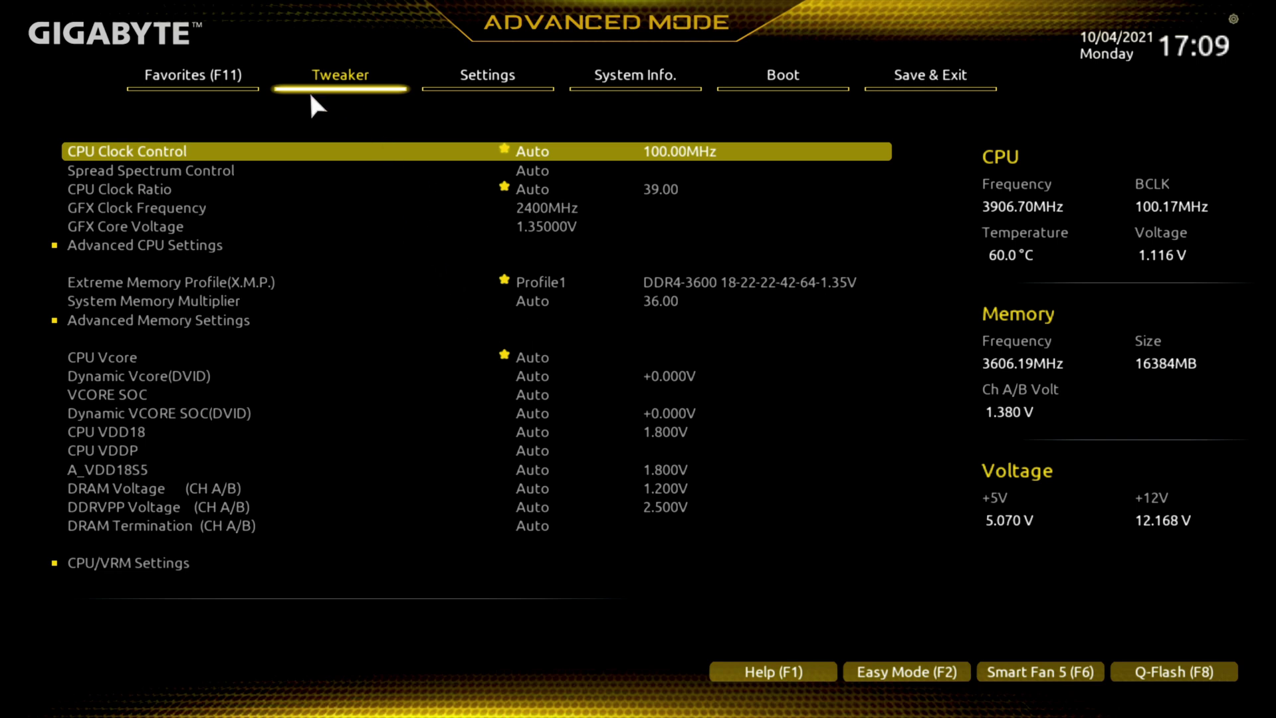
Step: Lower the GFX Clock Frequency in Tweaker from 2400MHz to 2300MHz
left_click(148, 213)
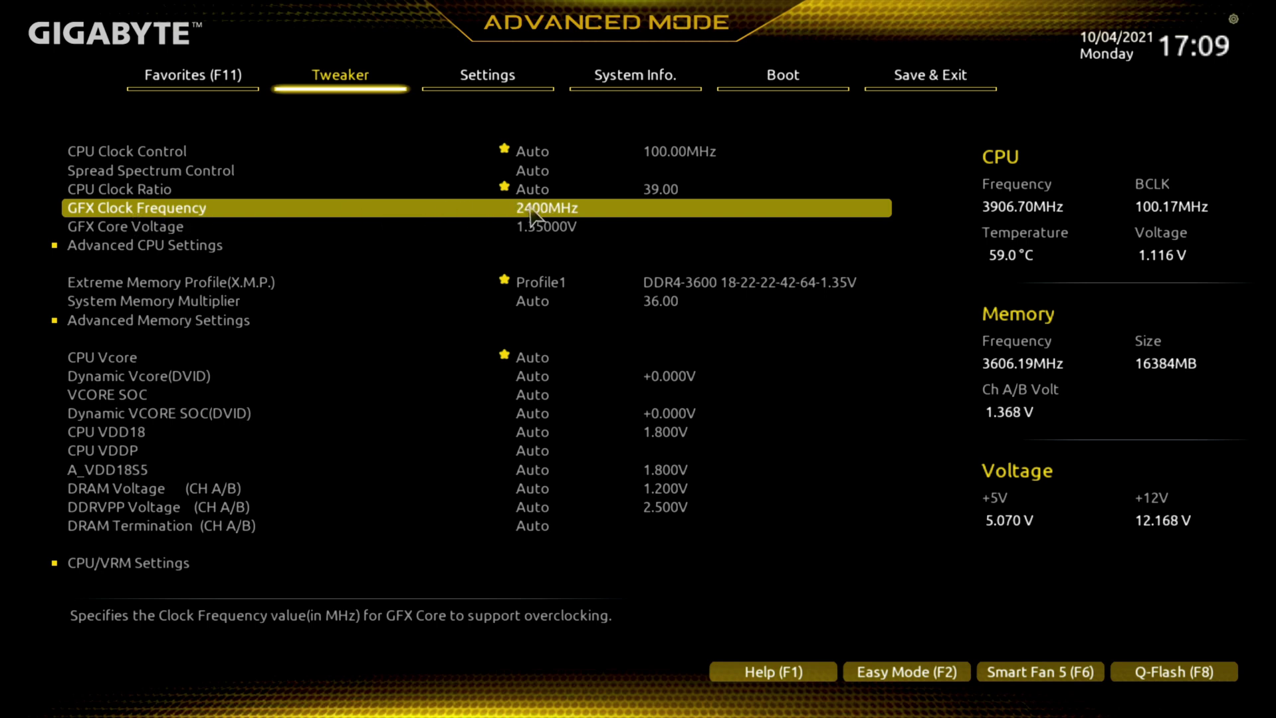
type("2")
key("Return")
Step: Save the BIOS changes with Save & Exit Setup and confirm the reset to reboot into Windows
left_click(918, 74)
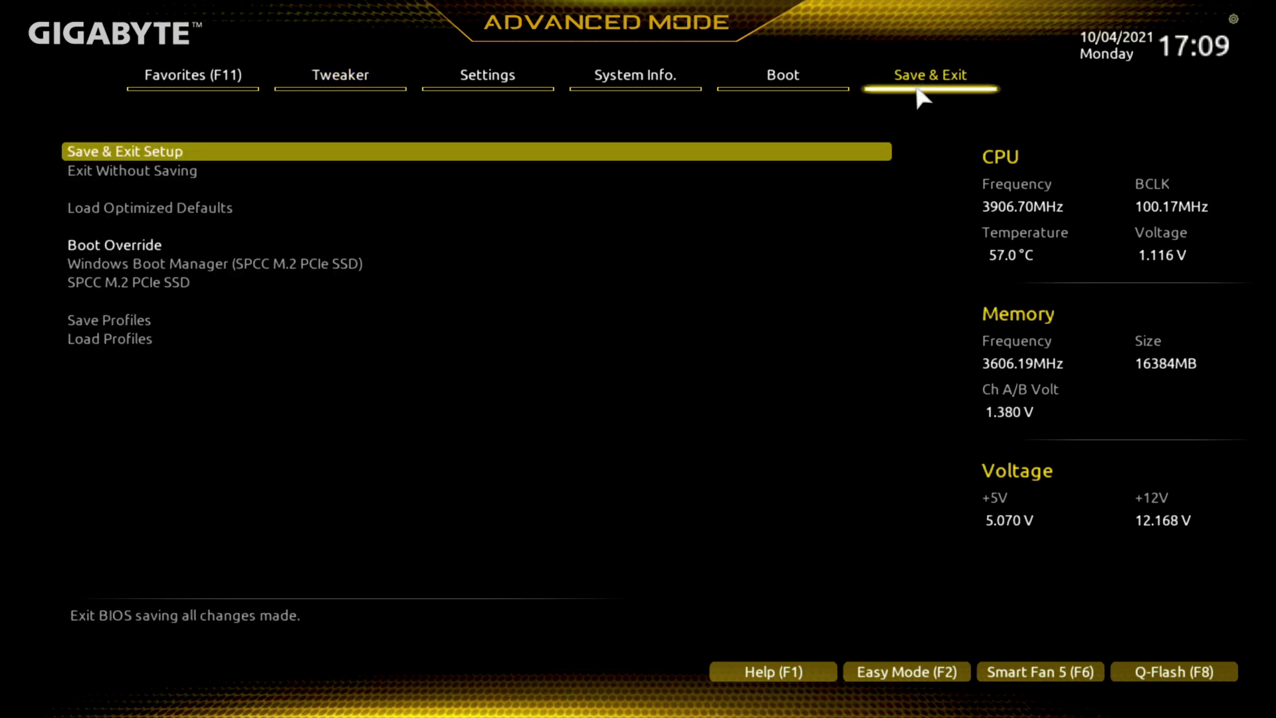
left_click(155, 161)
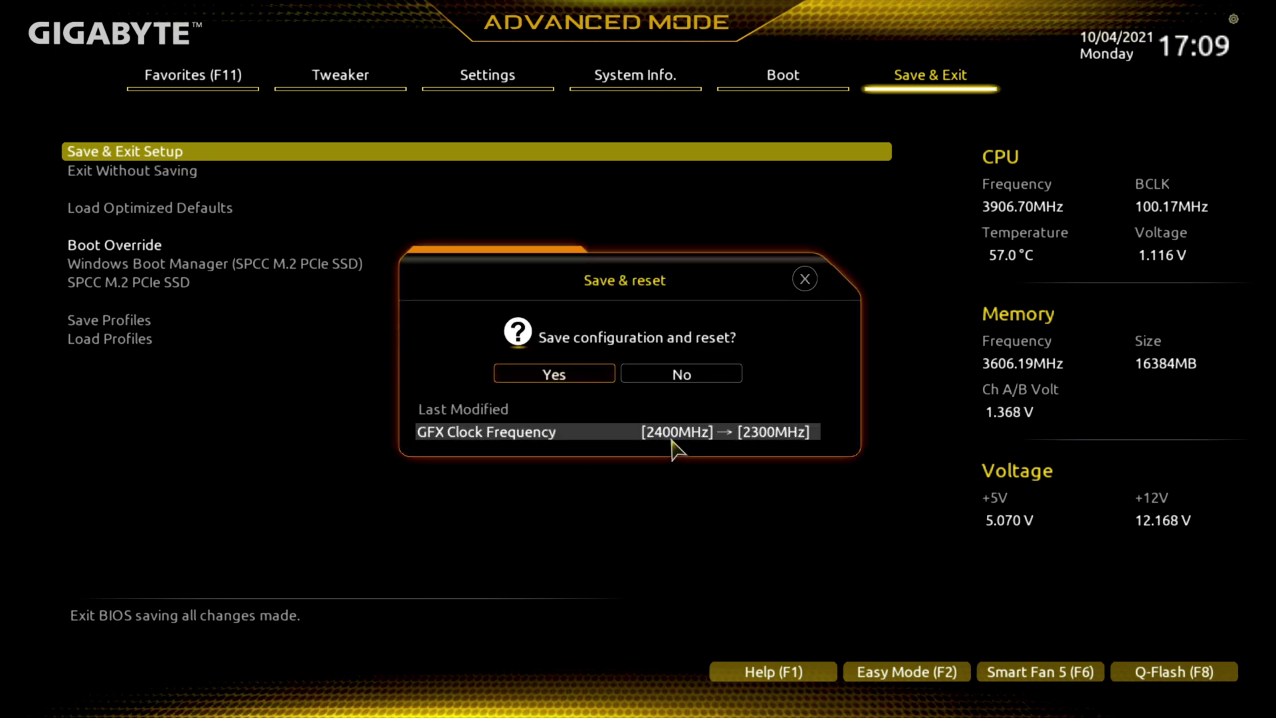
left_click(546, 377)
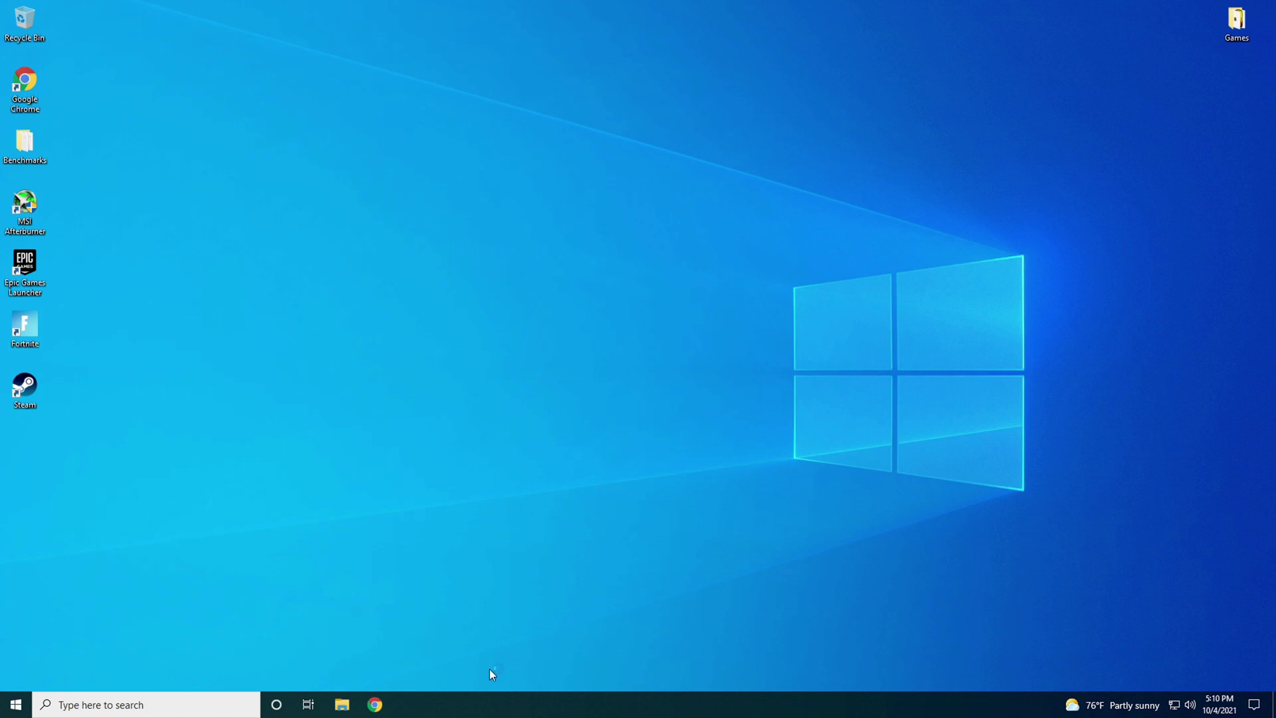
Step: Check GPU 0 in Task Manager's Performance tab (2% load, 0.2/8.9 GB, 39 °C), then close it
right_click(473, 699)
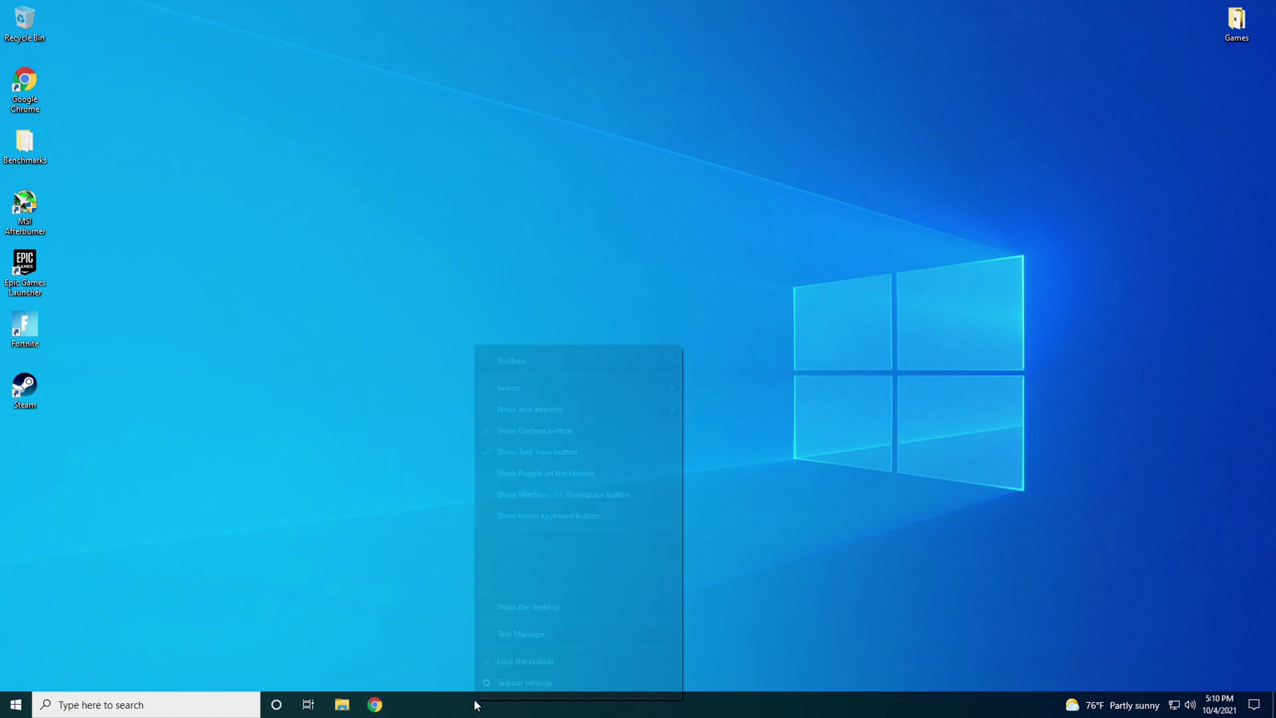
left_click(524, 631)
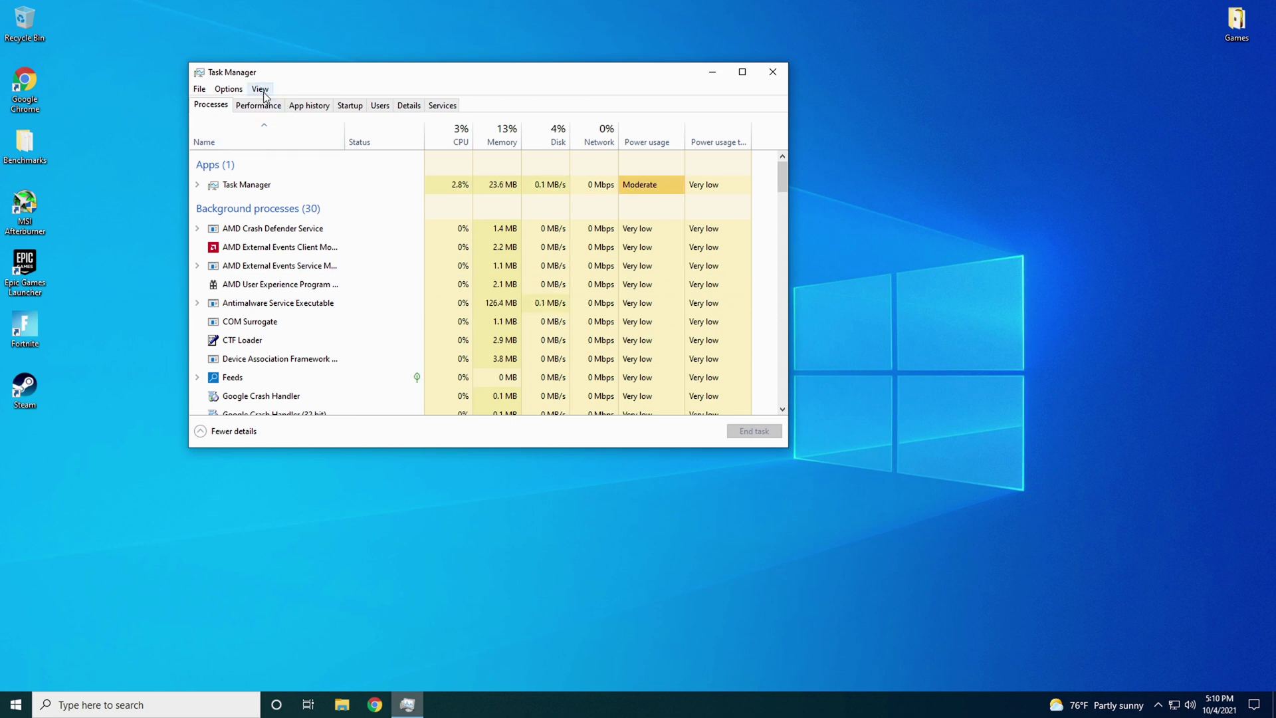
left_click(261, 106)
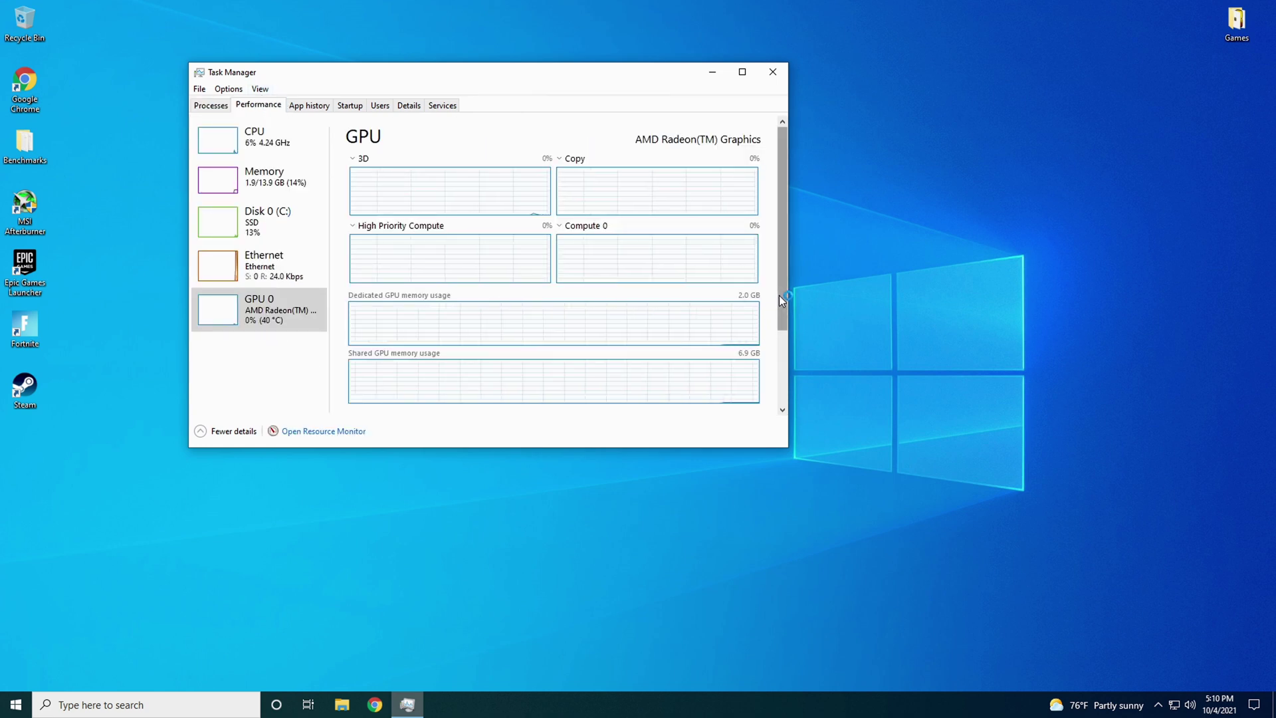
scroll(779, 295, "down", 3)
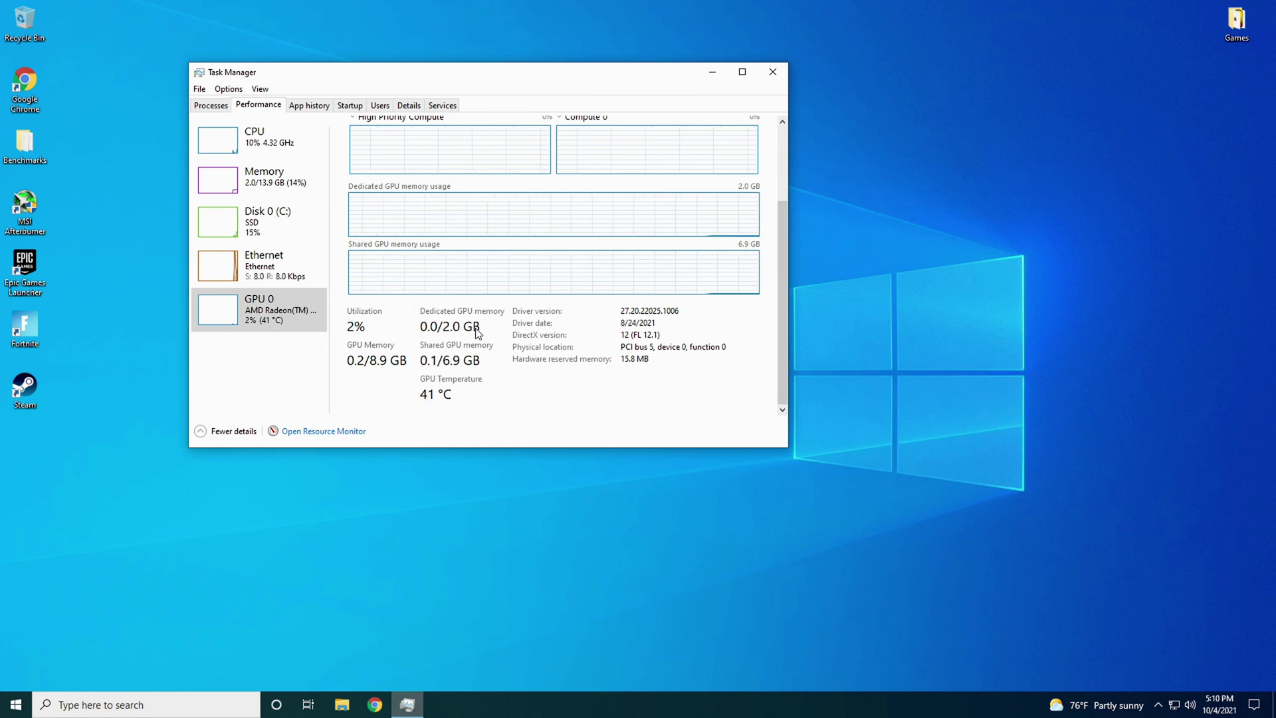
left_click(773, 72)
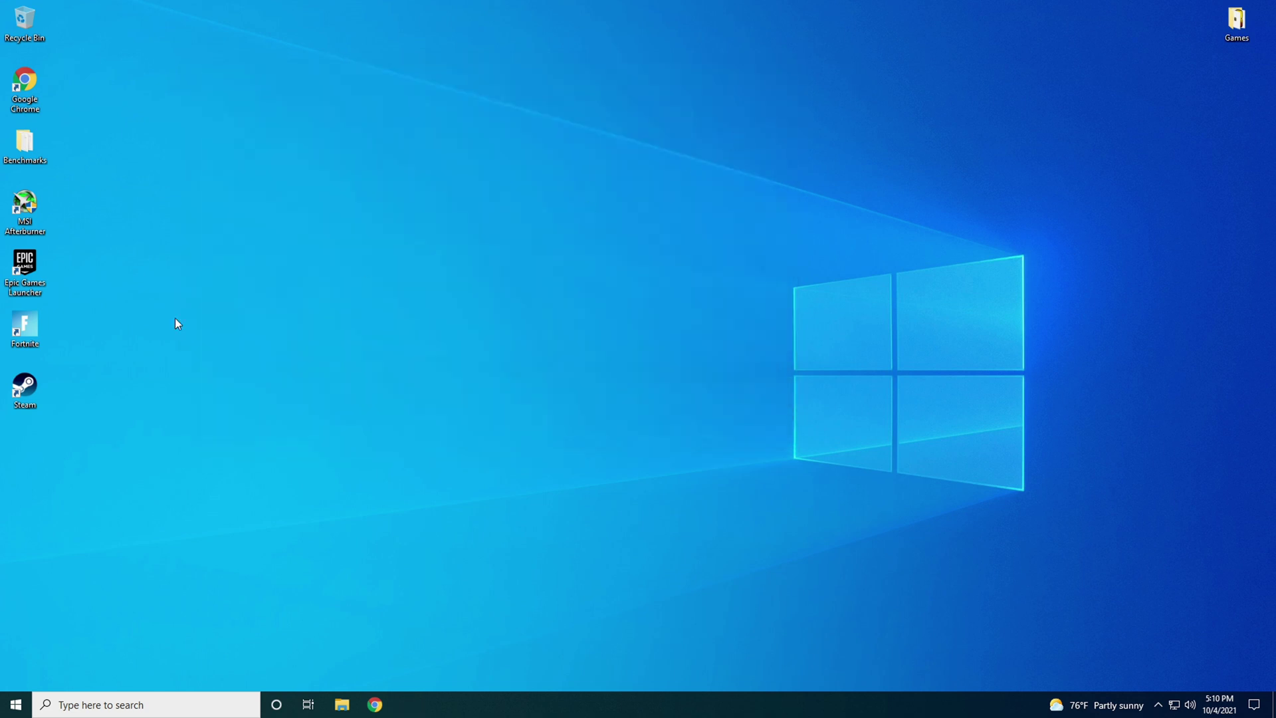
Step: Launch MSI Afterburner, run Heaven at 2300 MHz (67 °C, 99% load), then bring up its quit prompt
double_click(32, 220)
left_click(569, 442)
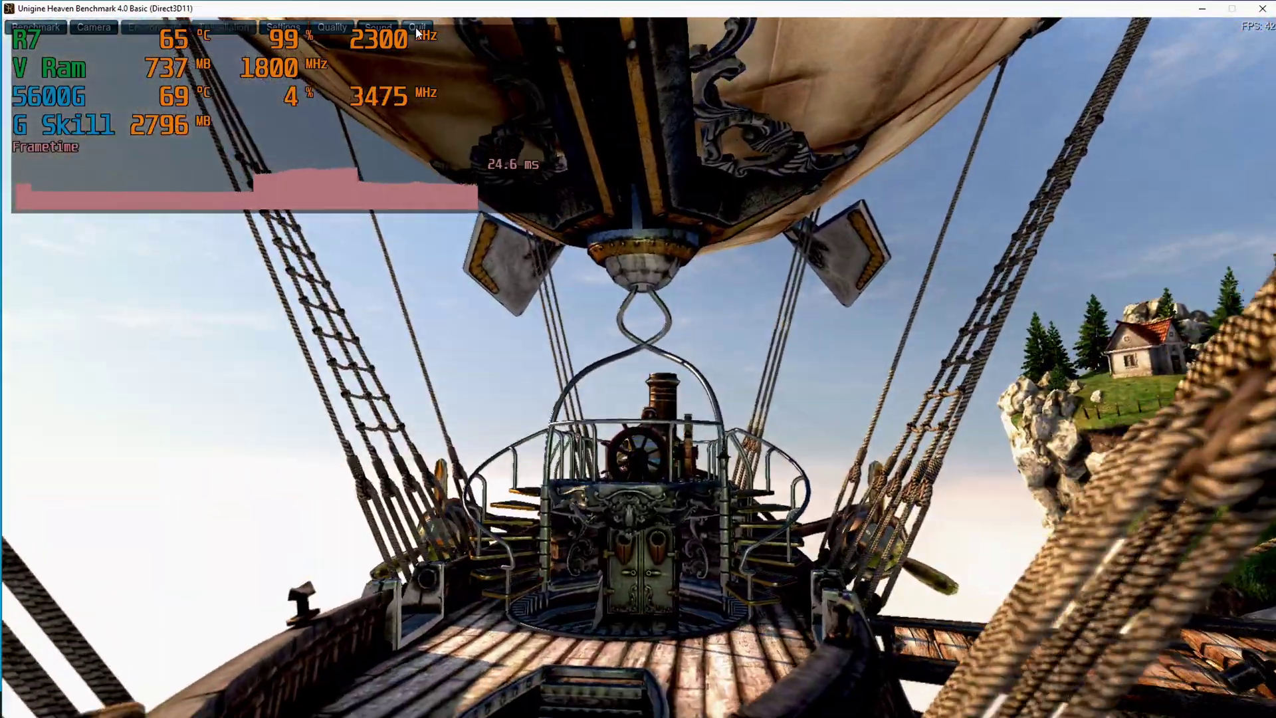
left_click(417, 28)
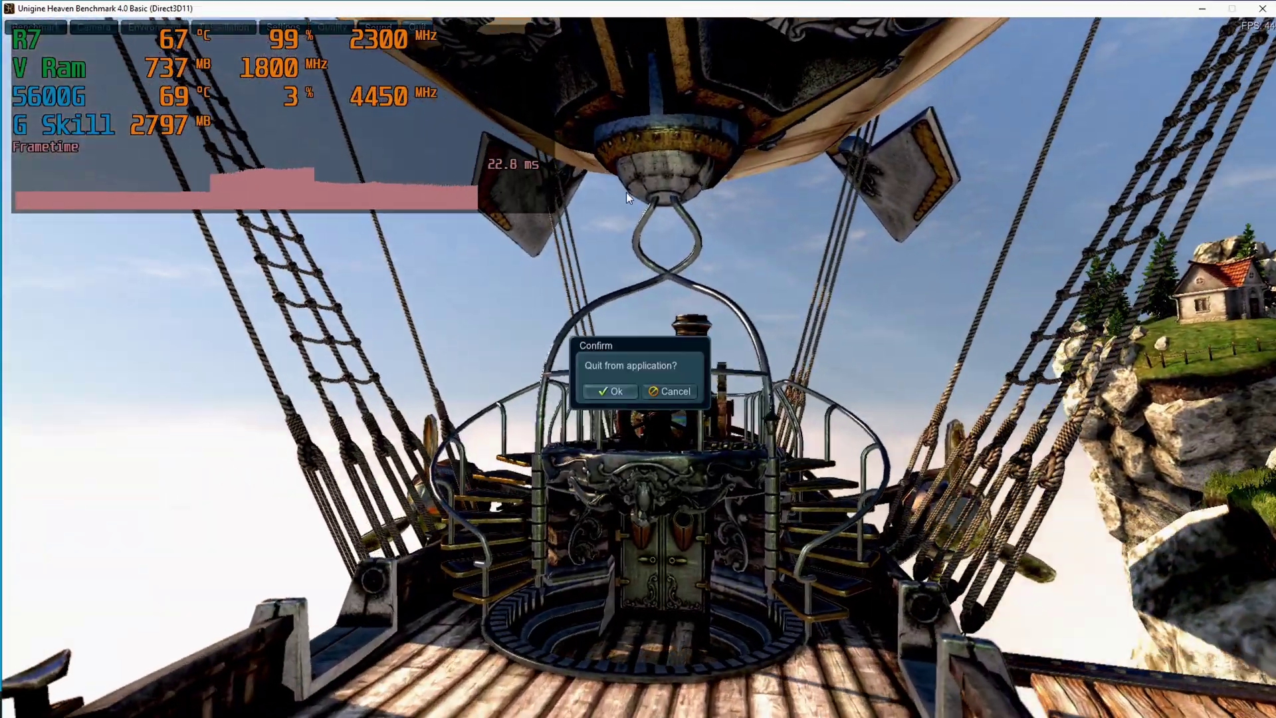